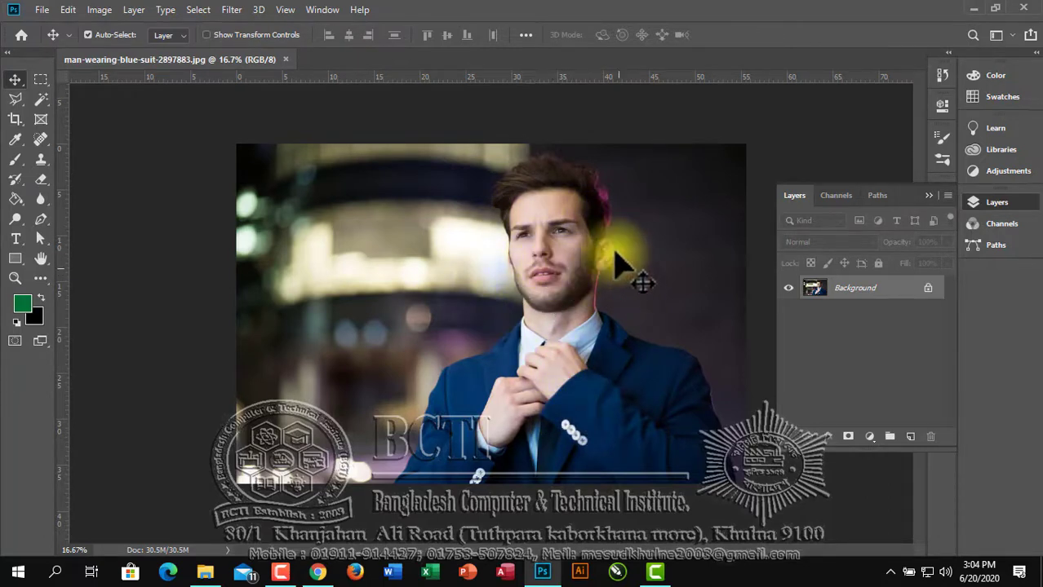
# Flip the whole photo's canvas horizontally
pyautogui.click(114, 12)
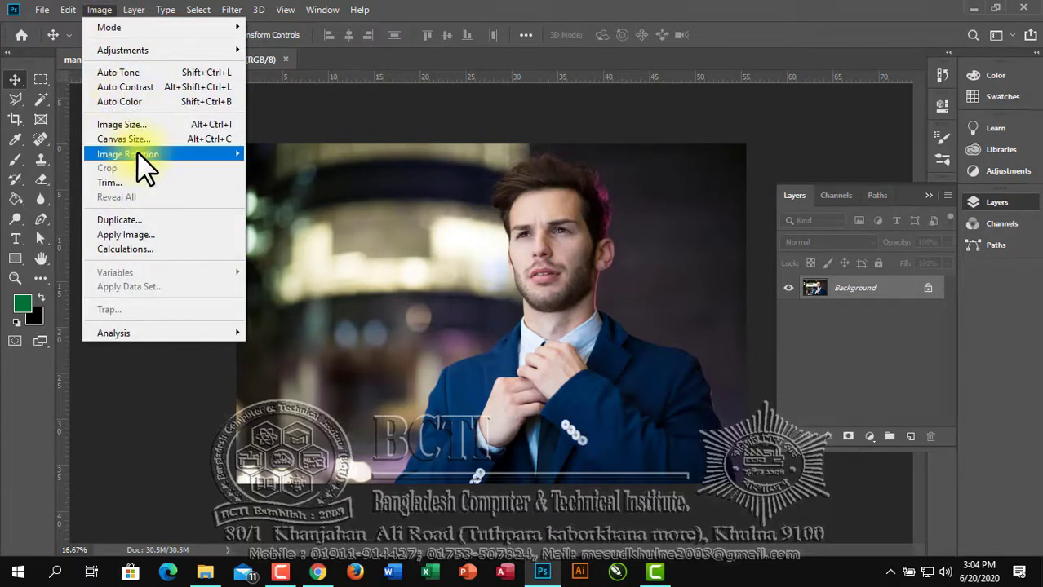
pyautogui.moveTo(137, 151)
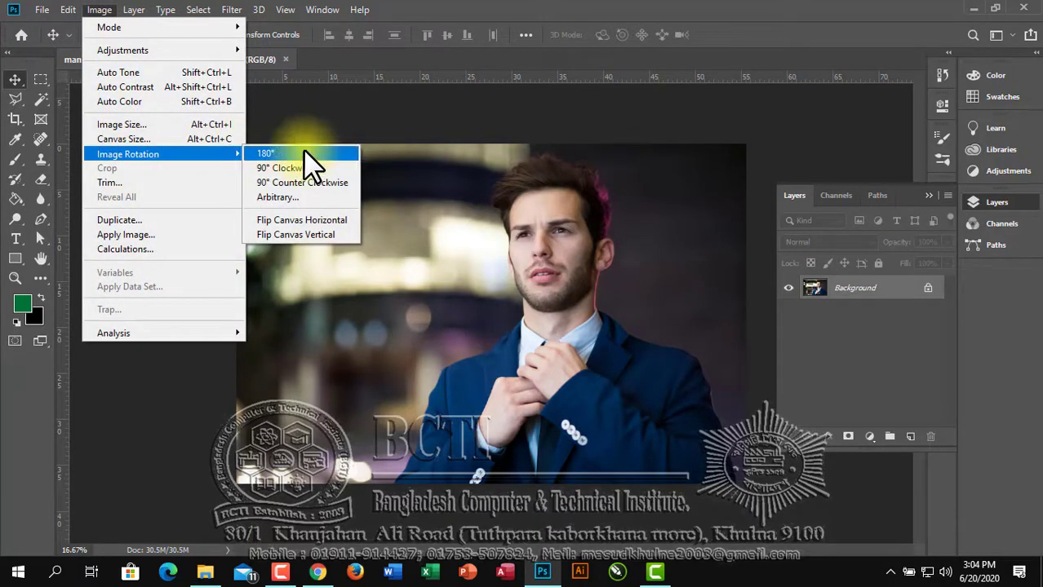
pyautogui.click(323, 221)
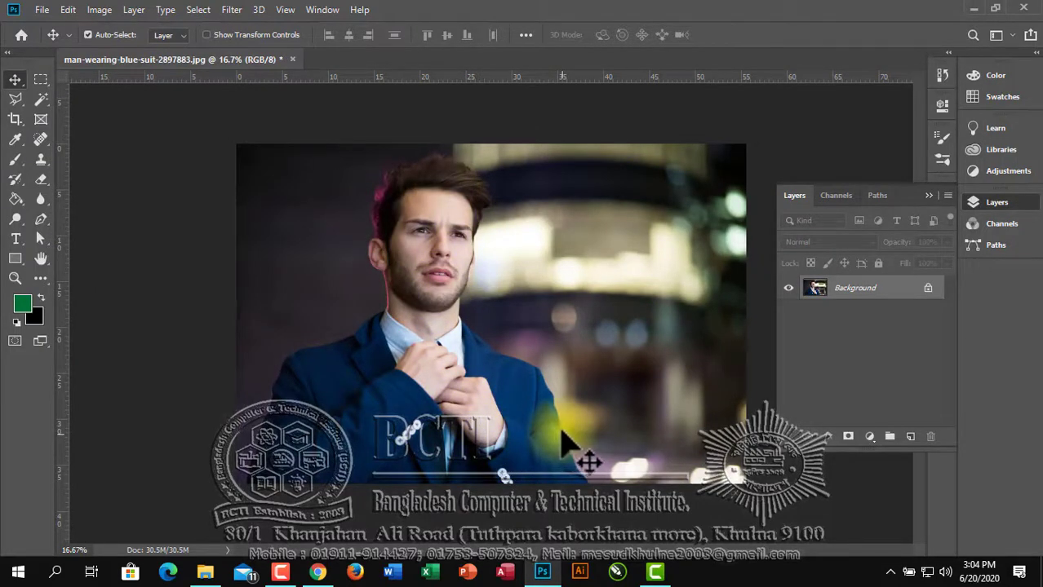
# Select the man's head, hair and suit with the Quick Selection tool and copy the selection to a new layer
pyautogui.click(37, 101)
pyautogui.click(82, 99)
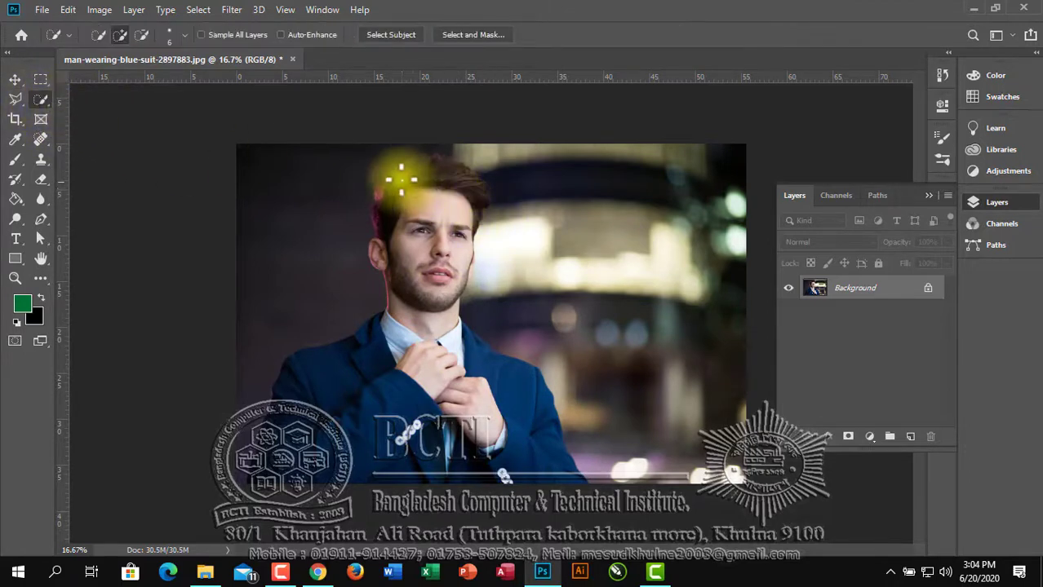
pyautogui.moveTo(401, 179)
pyautogui.mouseDown()
pyautogui.moveTo(432, 229)
pyautogui.moveTo(396, 339)
pyautogui.moveTo(341, 375)
pyautogui.moveTo(294, 384)
pyautogui.moveTo(285, 457)
pyautogui.moveTo(420, 408)
pyautogui.moveTo(496, 437)
pyautogui.moveTo(503, 458)
pyautogui.moveTo(556, 464)
pyautogui.mouseUp()
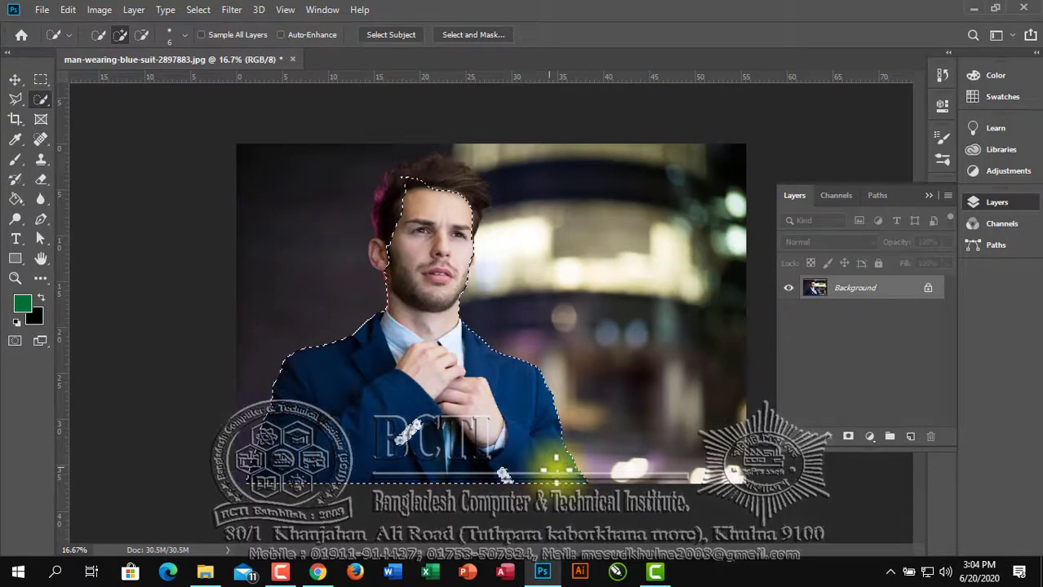
pyautogui.moveTo(407, 198)
pyautogui.mouseDown()
pyautogui.moveTo(407, 174)
pyautogui.moveTo(395, 196)
pyautogui.mouseUp()
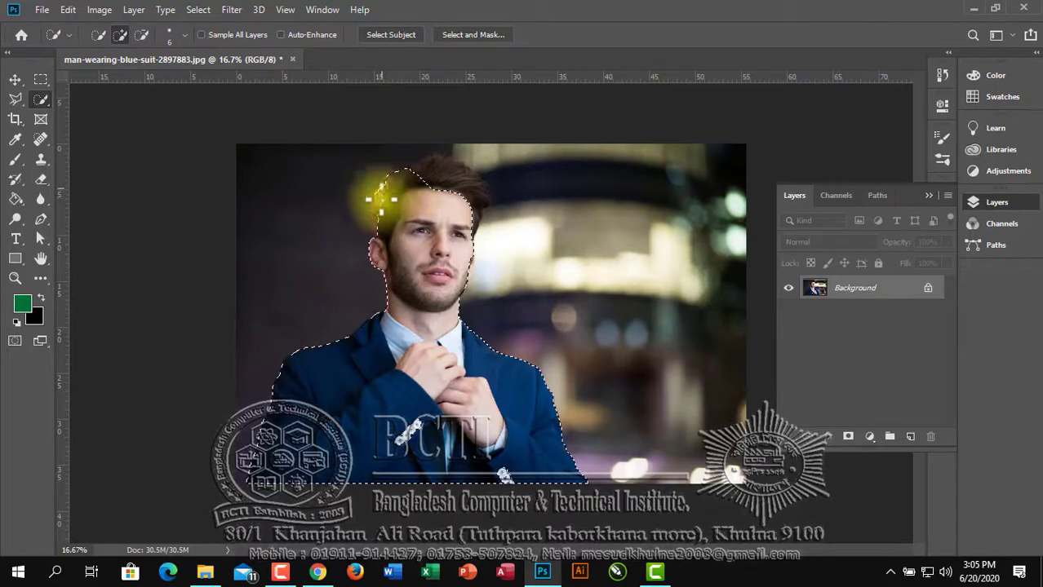
pyautogui.moveTo(377, 222)
pyautogui.mouseDown()
pyautogui.moveTo(388, 191)
pyautogui.moveTo(455, 169)
pyautogui.mouseUp()
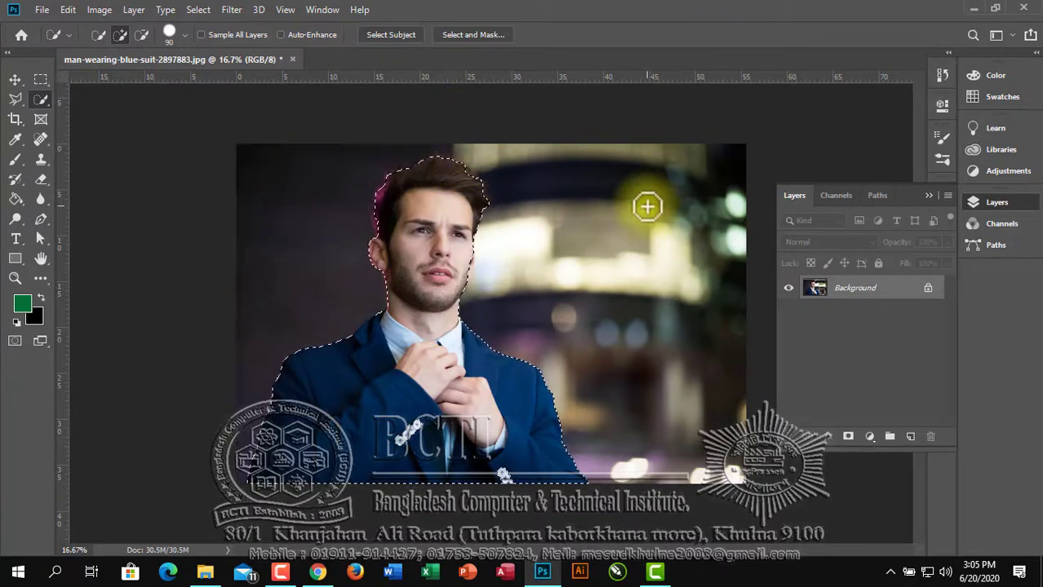
pyautogui.hotkey('ctrl', 'j')
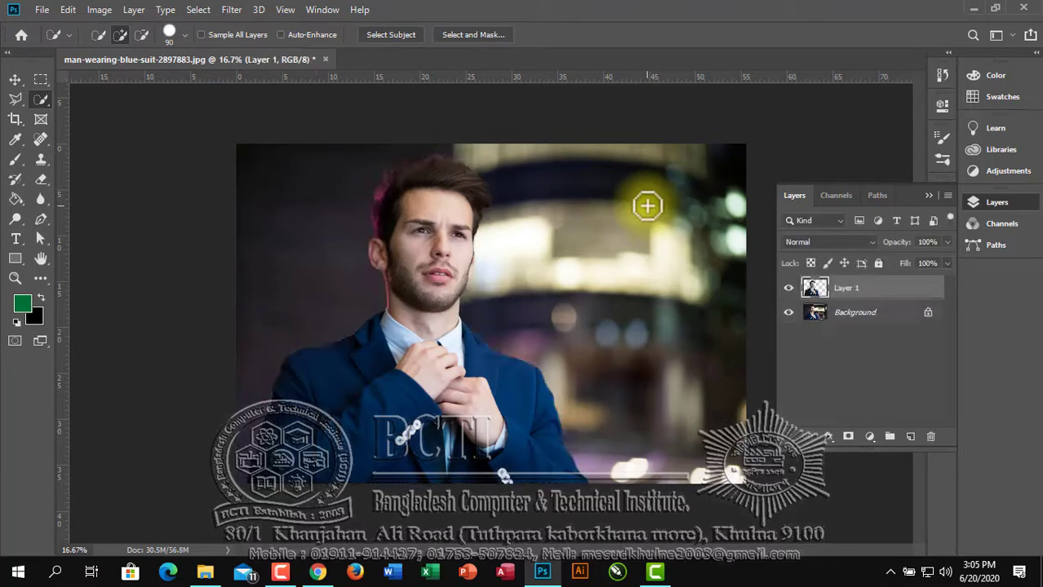
# Check the man's cut-out by repeatedly hiding and showing the Background layer
pyautogui.click(788, 313)
pyautogui.click(788, 313)
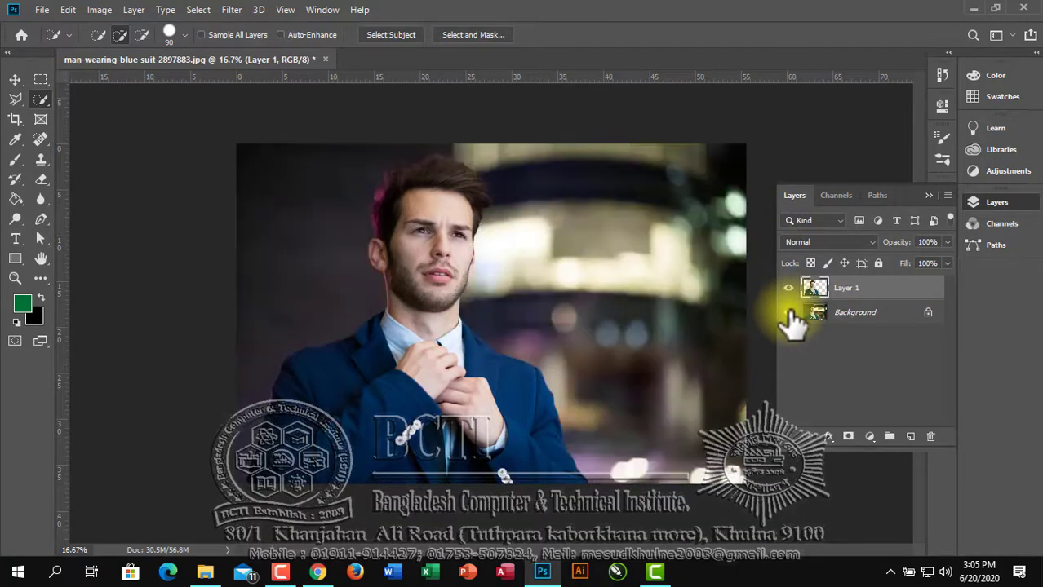
pyautogui.click(788, 312)
pyautogui.click(788, 312)
pyautogui.click(788, 312)
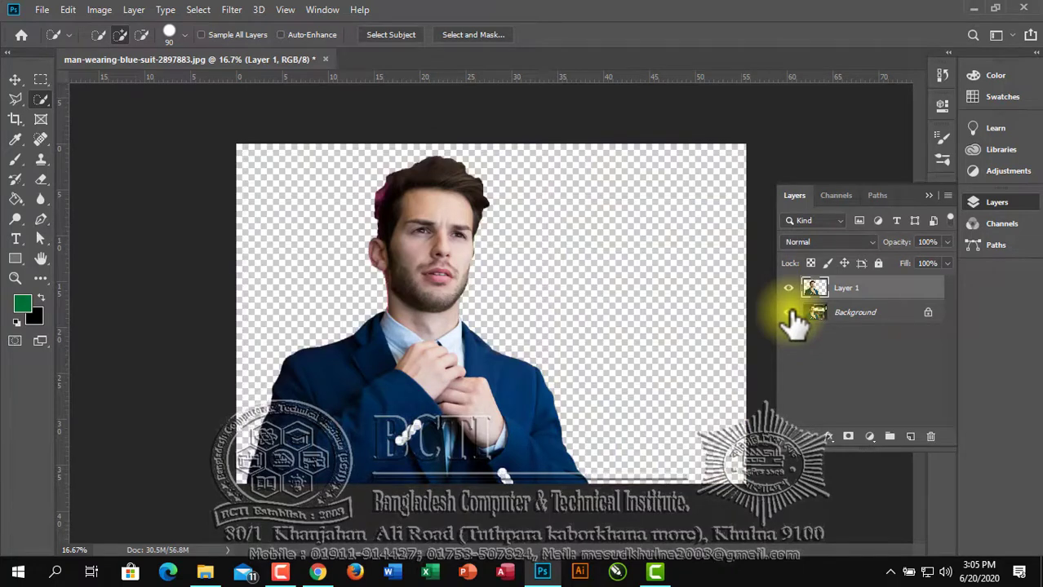
pyautogui.click(788, 312)
pyautogui.click(788, 313)
pyautogui.click(789, 312)
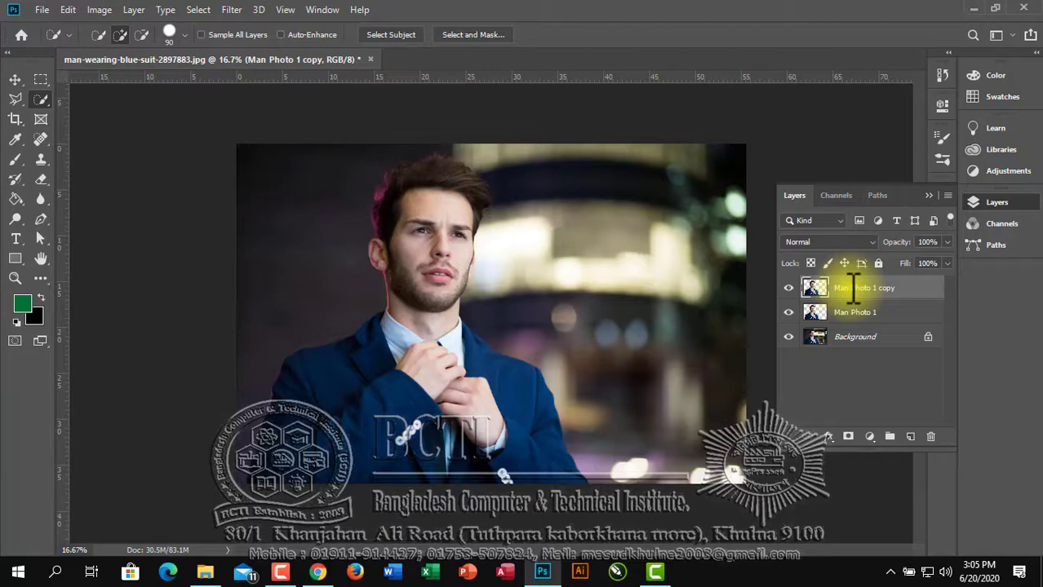
# Hide the Background layer and liquify the Man Photo 1 copy layer, smearing the face and suit rightward with an 800-size Forward Warp brush
pyautogui.click(789, 336)
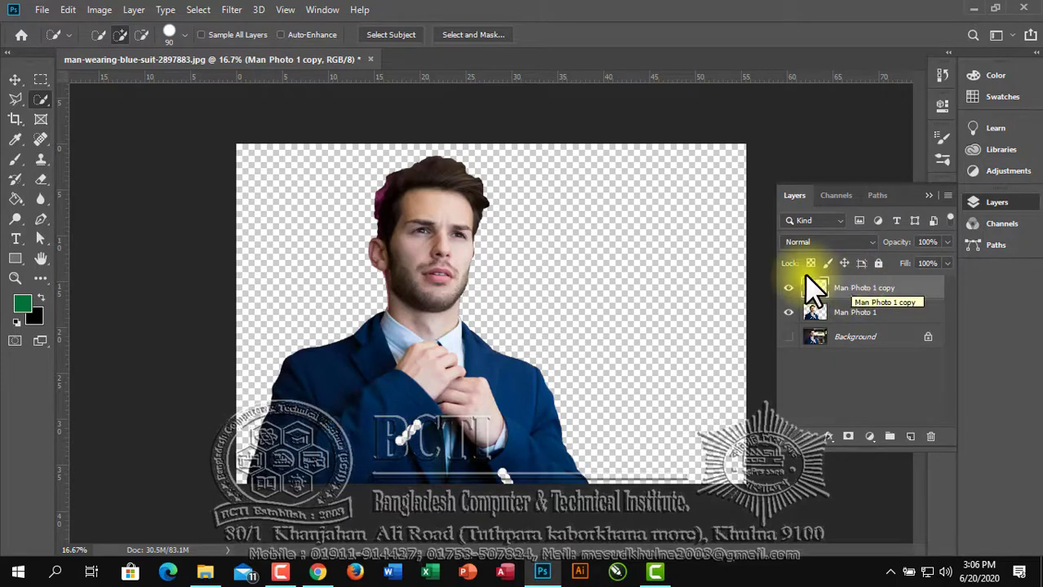
pyautogui.click(234, 10)
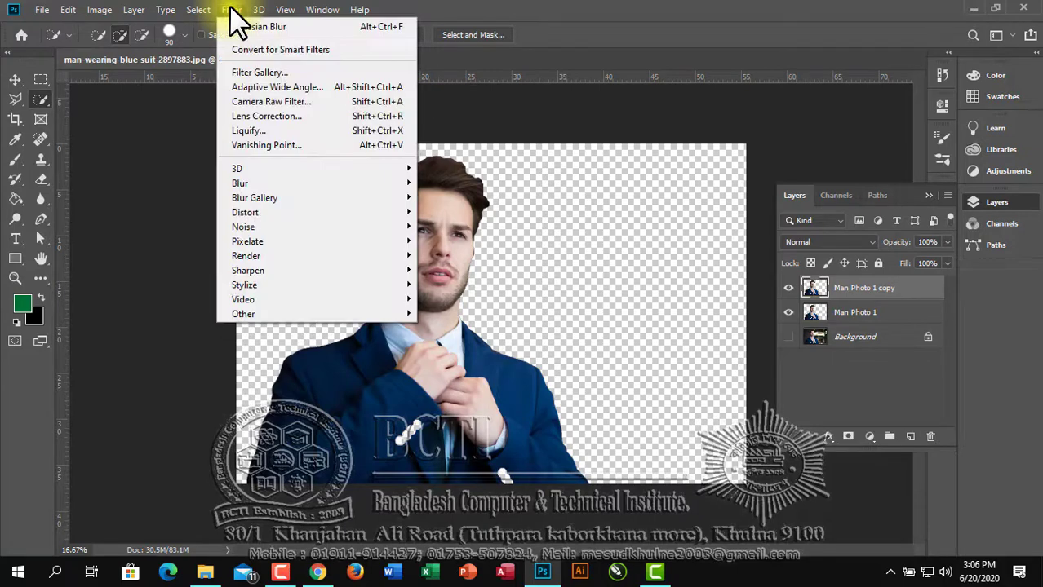
pyautogui.click(253, 130)
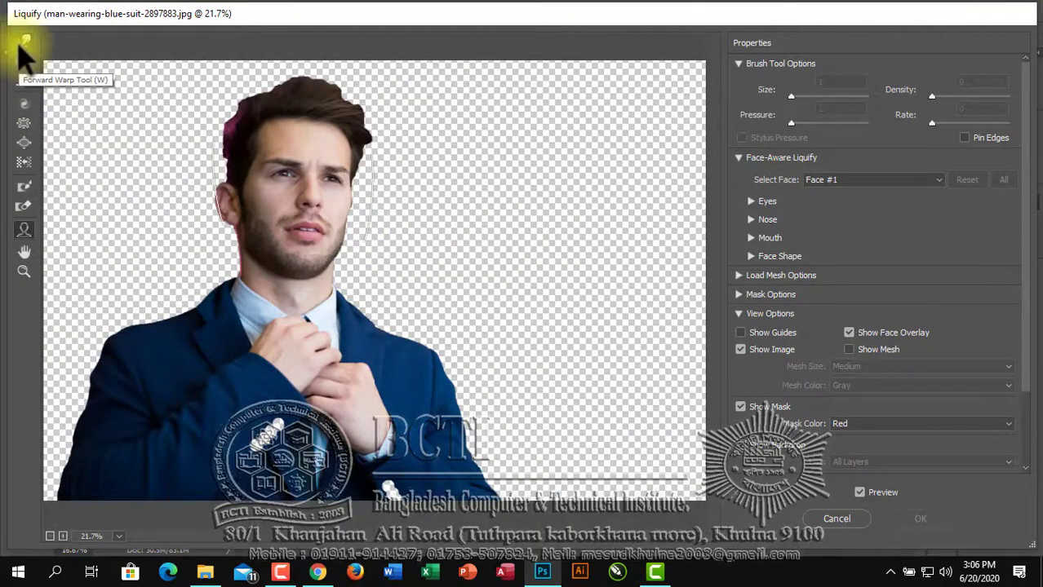
pyautogui.click(22, 43)
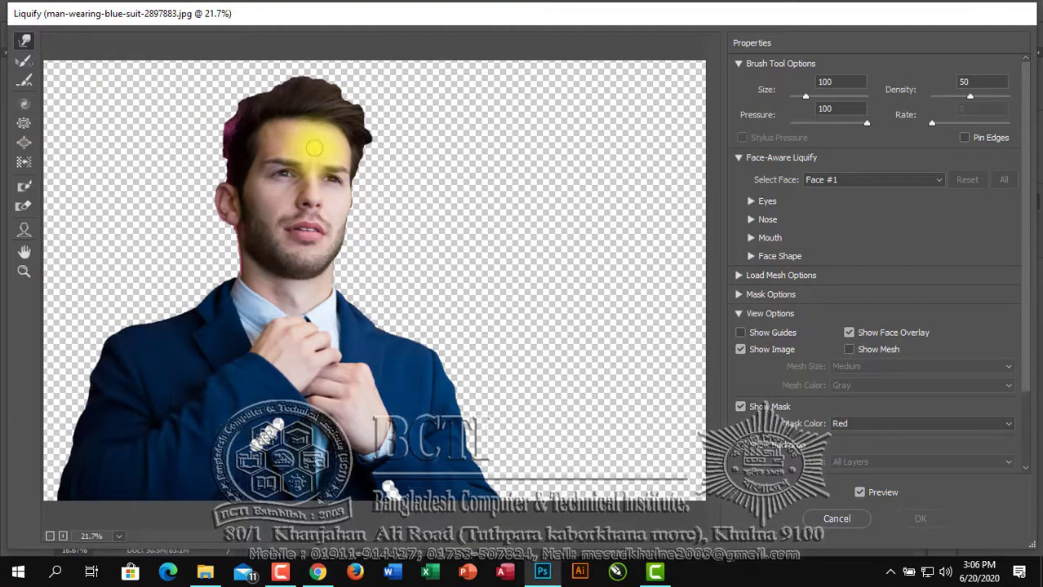
pyautogui.press(']')
pyautogui.press(']')
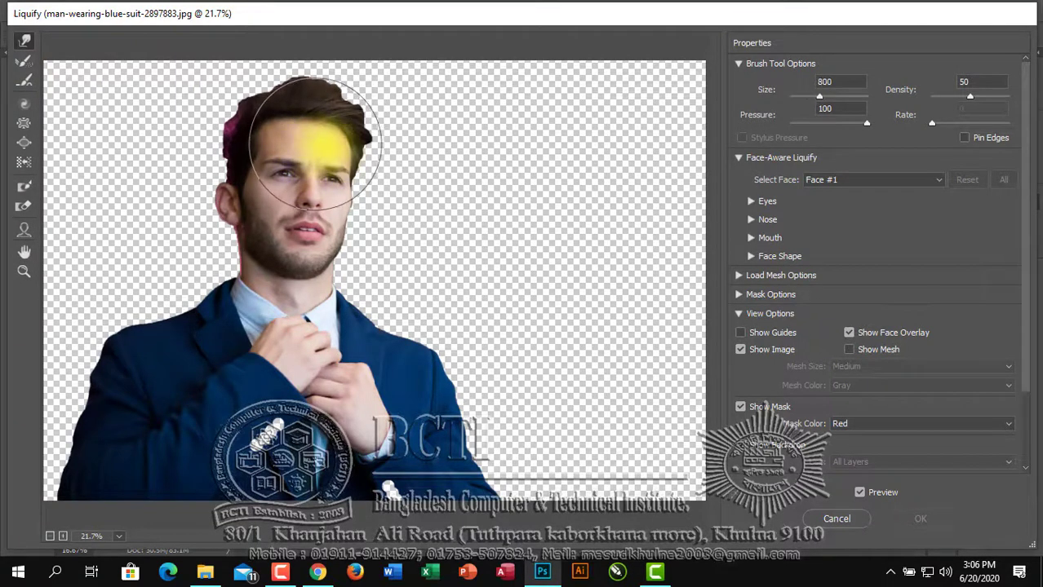
pyautogui.moveTo(360, 131); pyautogui.dragTo(436, 124)
pyautogui.moveTo(352, 191)
pyautogui.mouseDown()
pyautogui.moveTo(436, 191)
pyautogui.moveTo(383, 235)
pyautogui.moveTo(465, 237)
pyautogui.moveTo(340, 290)
pyautogui.moveTo(417, 273)
pyautogui.moveTo(424, 235)
pyautogui.moveTo(504, 228)
pyautogui.moveTo(379, 326)
pyautogui.moveTo(414, 391)
pyautogui.moveTo(544, 392)
pyautogui.moveTo(573, 473)
pyautogui.moveTo(602, 469)
pyautogui.moveTo(556, 408)
pyautogui.moveTo(610, 412)
pyautogui.moveTo(530, 513)
pyautogui.mouseUp()
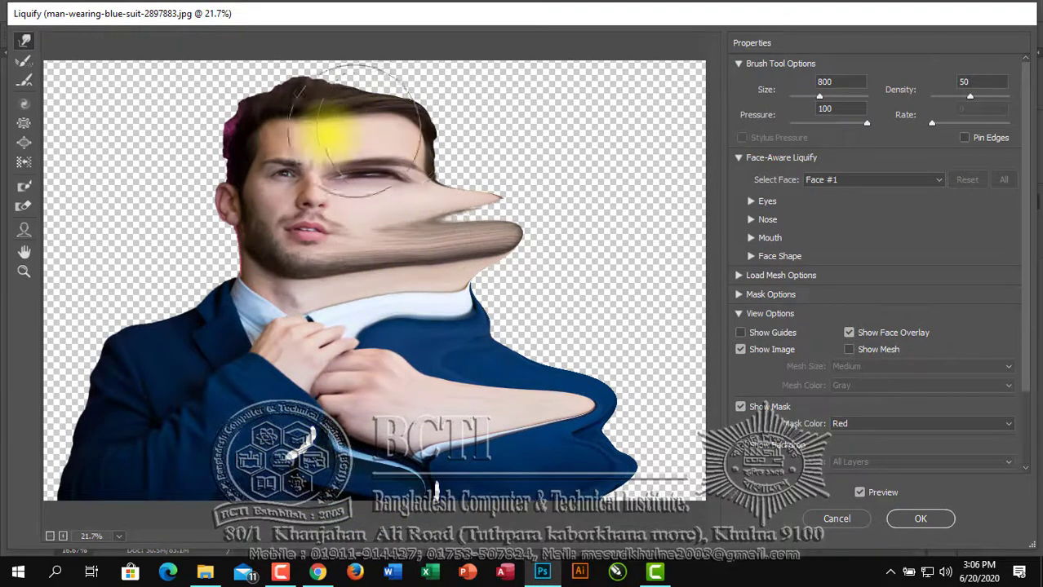
pyautogui.moveTo(351, 128)
pyautogui.mouseDown()
pyautogui.moveTo(400, 184)
pyautogui.moveTo(420, 173)
pyautogui.moveTo(443, 186)
pyautogui.moveTo(522, 188)
pyautogui.moveTo(454, 221)
pyautogui.moveTo(431, 425)
pyautogui.moveTo(575, 302)
pyautogui.moveTo(540, 349)
pyautogui.moveTo(570, 396)
pyautogui.moveTo(540, 442)
pyautogui.mouseUp()
pyautogui.moveTo(354, 337)
pyautogui.mouseDown()
pyautogui.moveTo(441, 274)
pyautogui.moveTo(437, 200)
pyautogui.moveTo(379, 102)
pyautogui.moveTo(456, 85)
pyautogui.moveTo(477, 186)
pyautogui.moveTo(453, 303)
pyautogui.moveTo(396, 326)
pyautogui.moveTo(441, 349)
pyautogui.mouseUp()
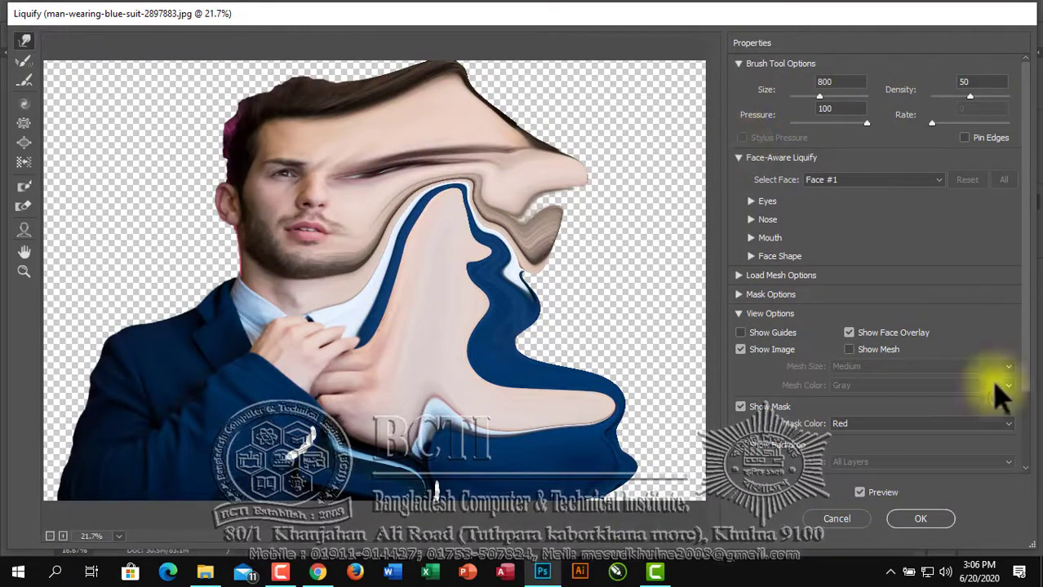
pyautogui.click(920, 519)
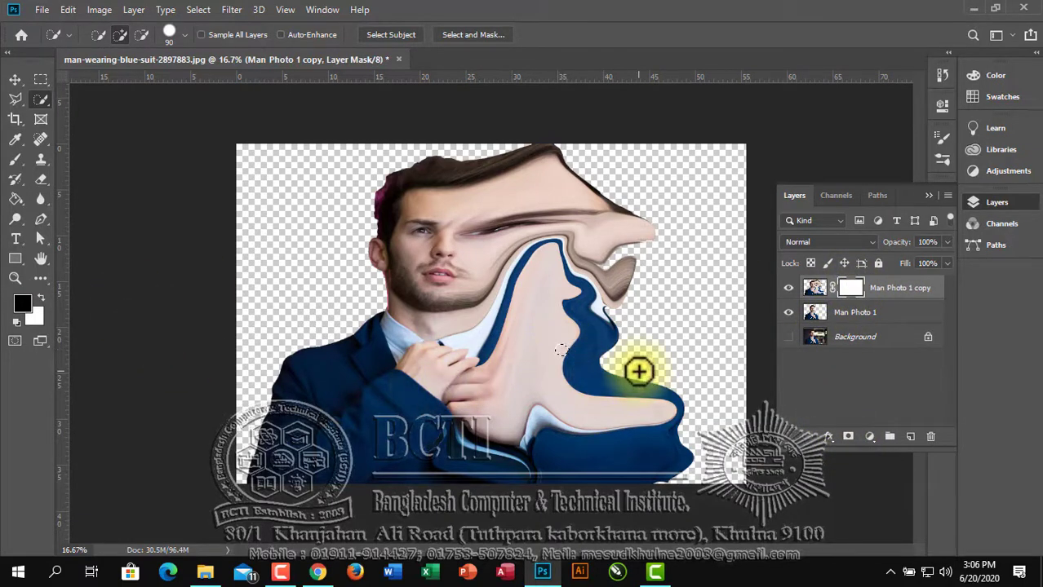
# Activate the Brush tool and choose the KYLE Bonus Chunky Charcoal preset from the Dry Media Brushes
pyautogui.click(15, 159)
pyautogui.click(96, 35)
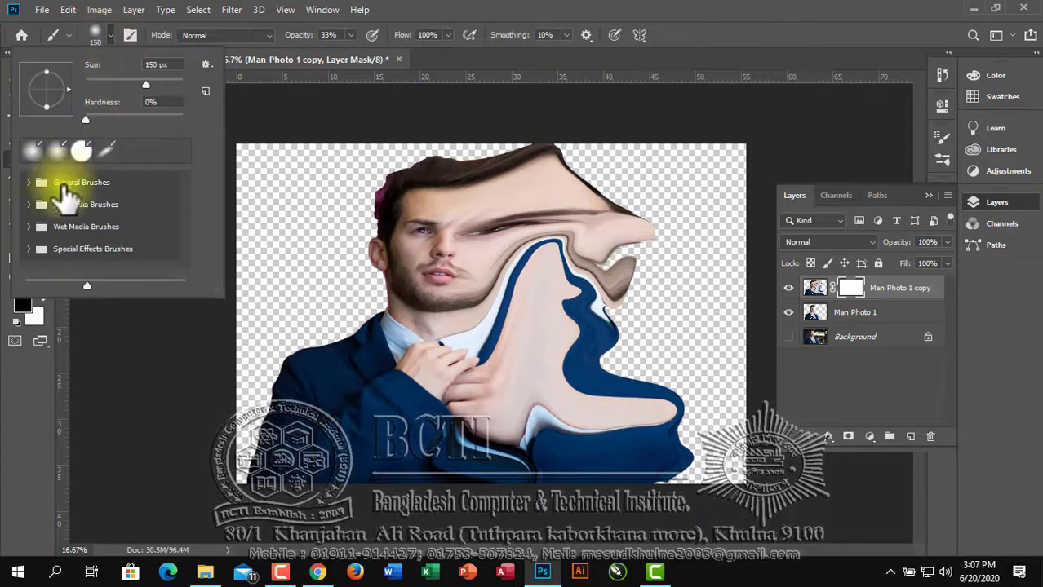
pyautogui.click(27, 204)
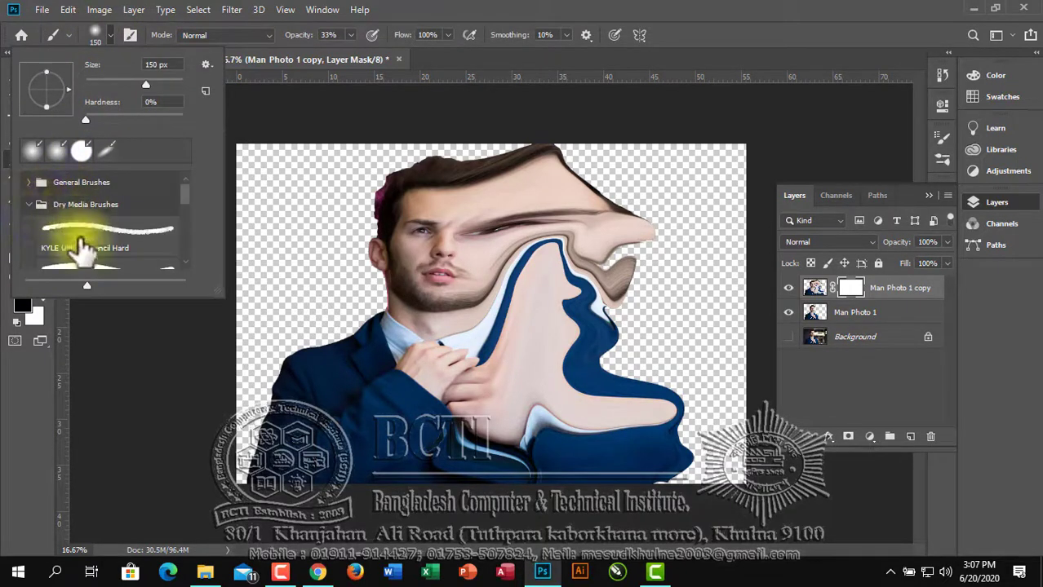
pyautogui.scroll(-5, 82, 244)
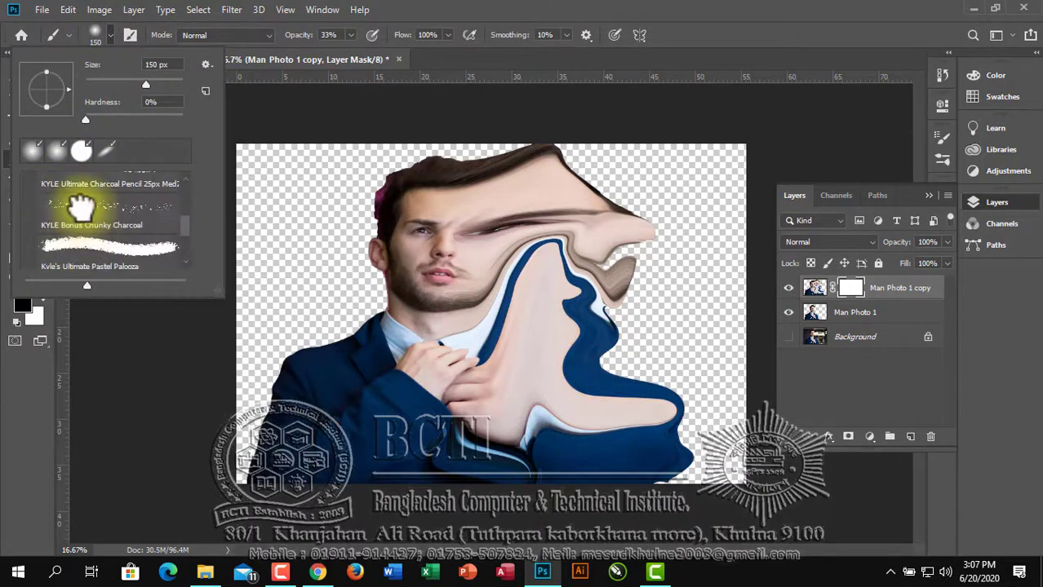
pyautogui.click(82, 208)
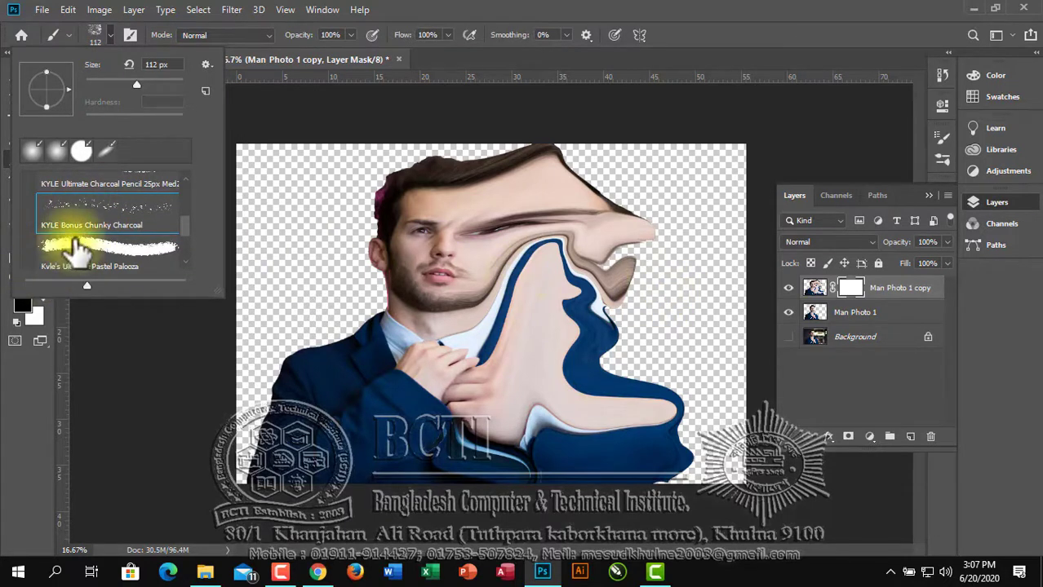
# Try the Pressure Control preset of Kyle's Spatter Brushes from the Special Effects Brushes, enlarged to 1000 px
pyautogui.scroll(-4, 82, 244)
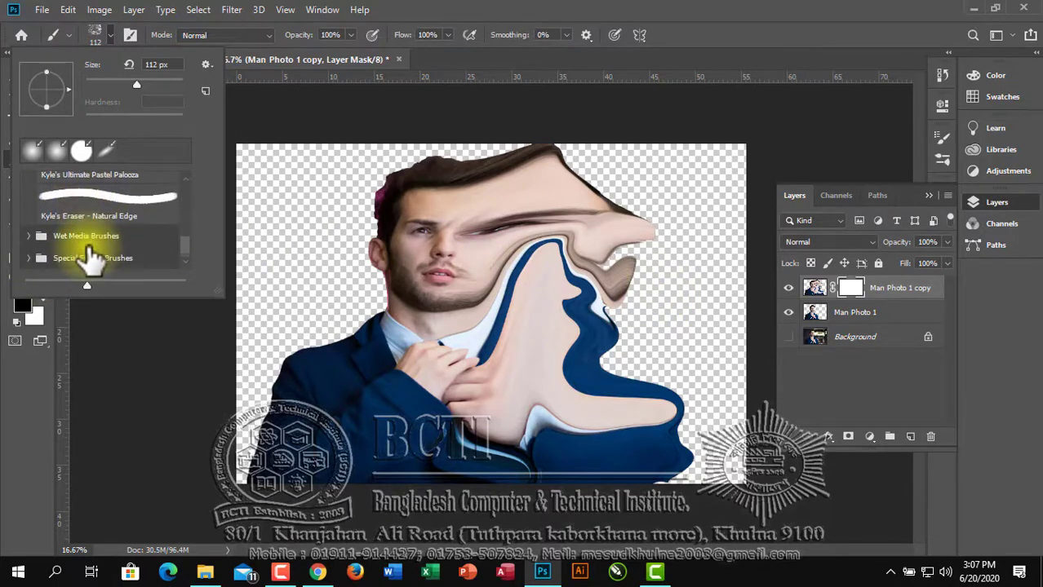
pyautogui.click(29, 236)
pyautogui.scroll(-2, 98, 245)
pyautogui.scroll(-1, 110, 253)
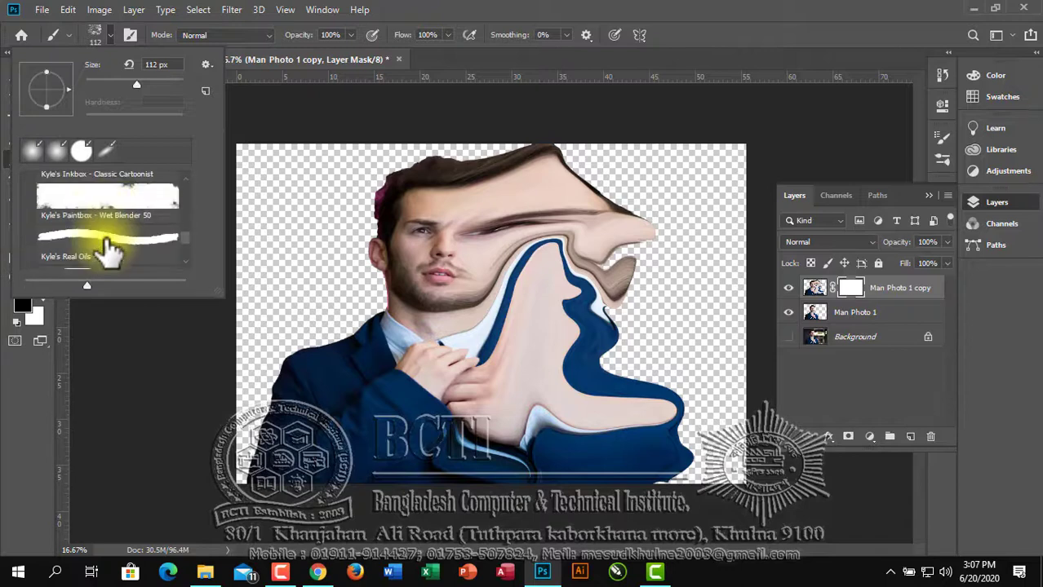
pyautogui.scroll(-3, 110, 251)
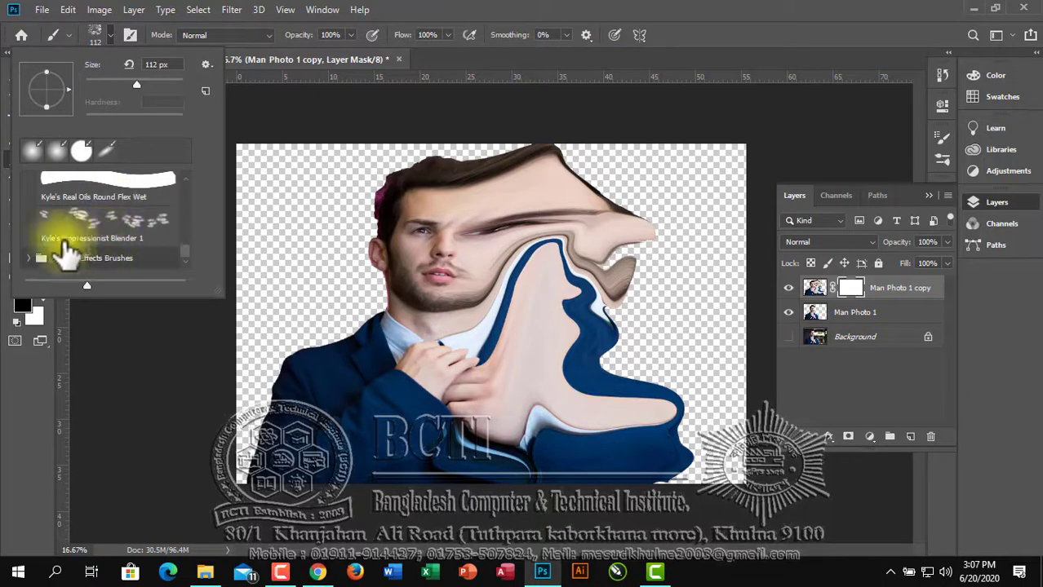
pyautogui.click(29, 258)
pyautogui.scroll(-5, 90, 241)
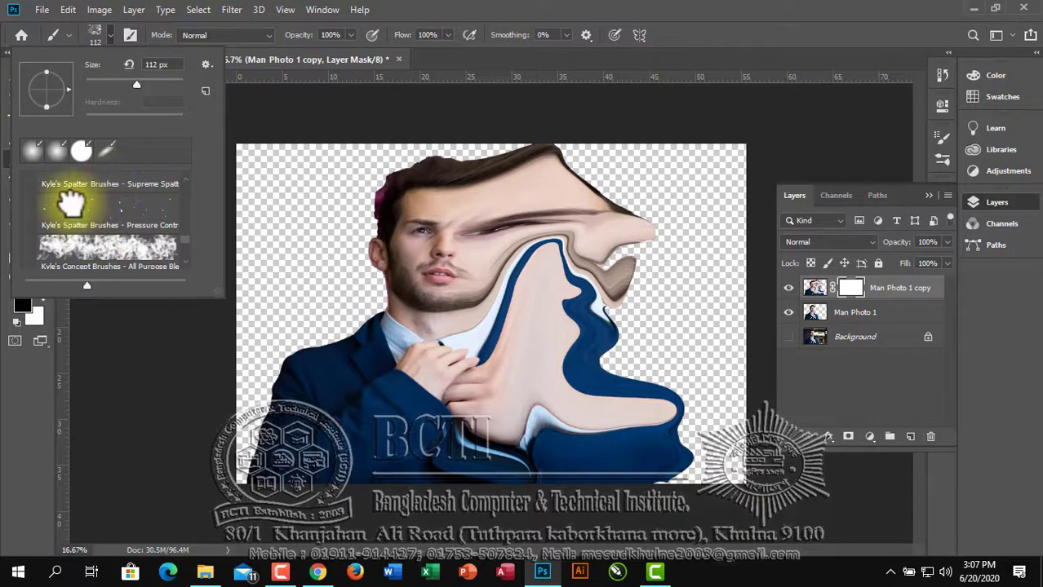
pyautogui.click(71, 200)
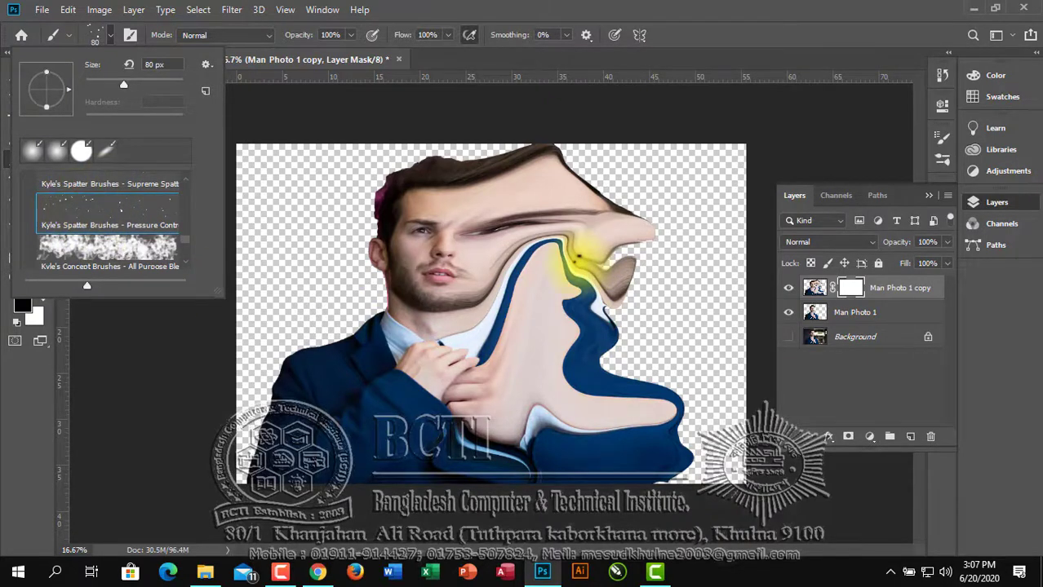
pyautogui.click(675, 210)
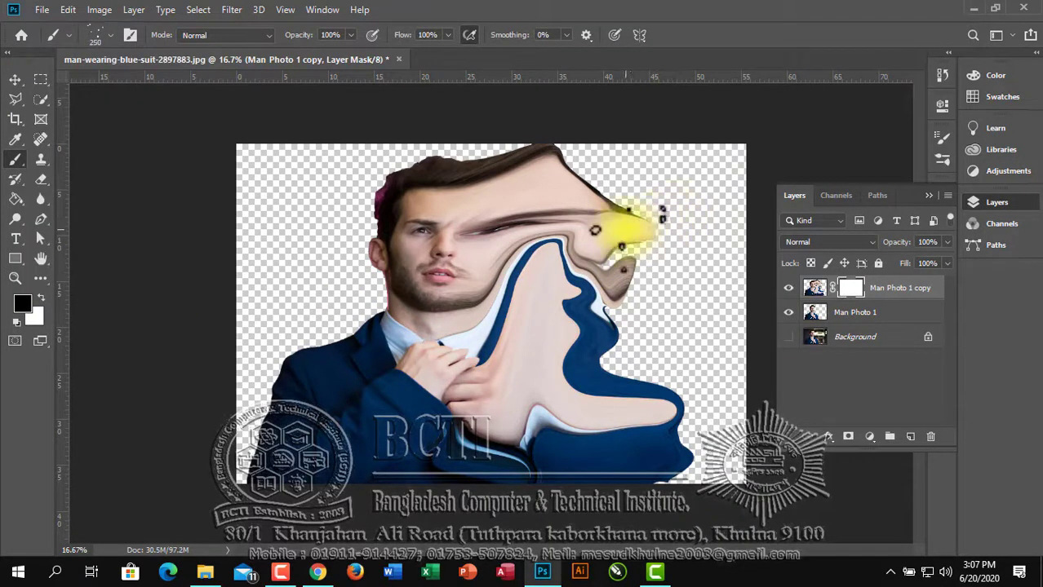
pyautogui.press(']')
pyautogui.press(']')
pyautogui.press(']')
pyautogui.press(']')
pyautogui.press(']')
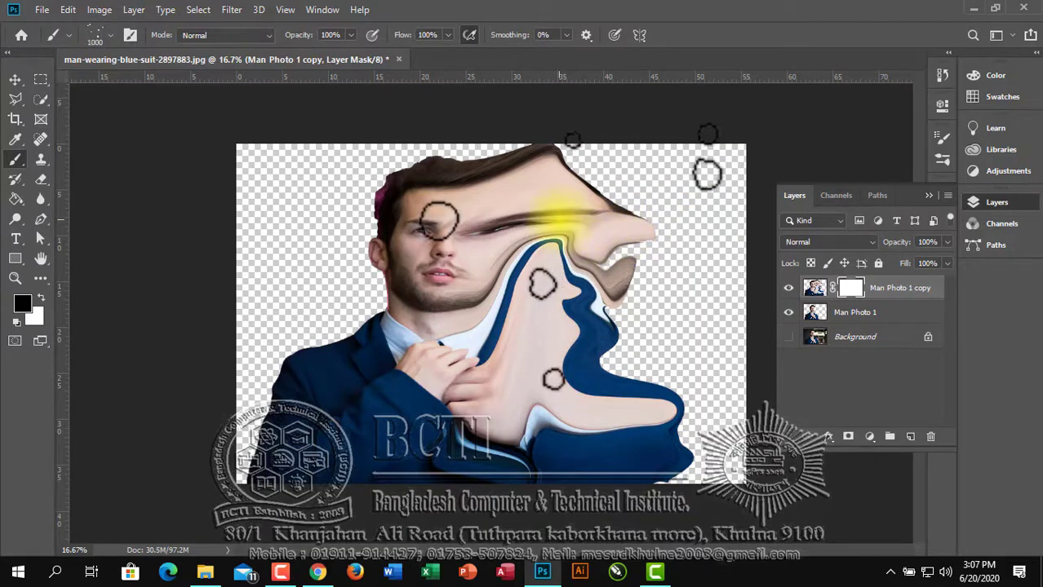
# Choose the Supreme Spatter preset of Kyle's Spatter Brushes and enlarge the brush to 2000 px
pyautogui.click(102, 37)
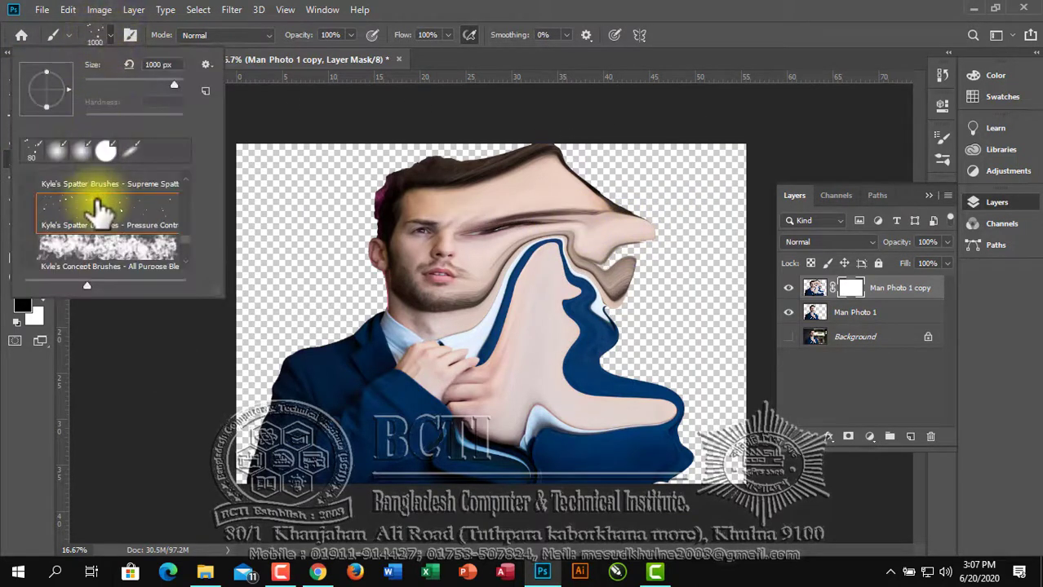
pyautogui.scroll(-10, 98, 211)
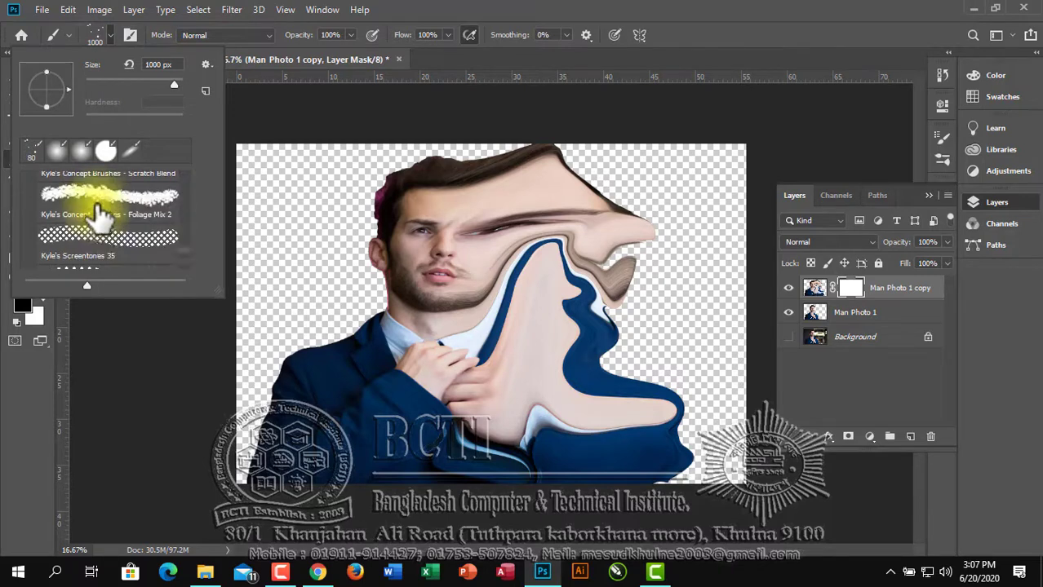
pyautogui.scroll(8, 98, 214)
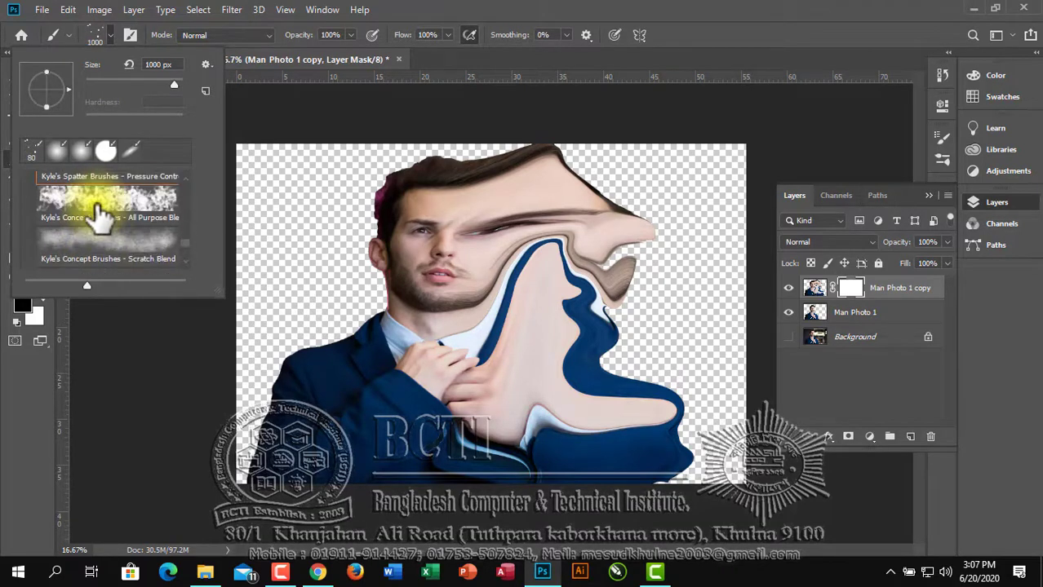
pyautogui.click(98, 214)
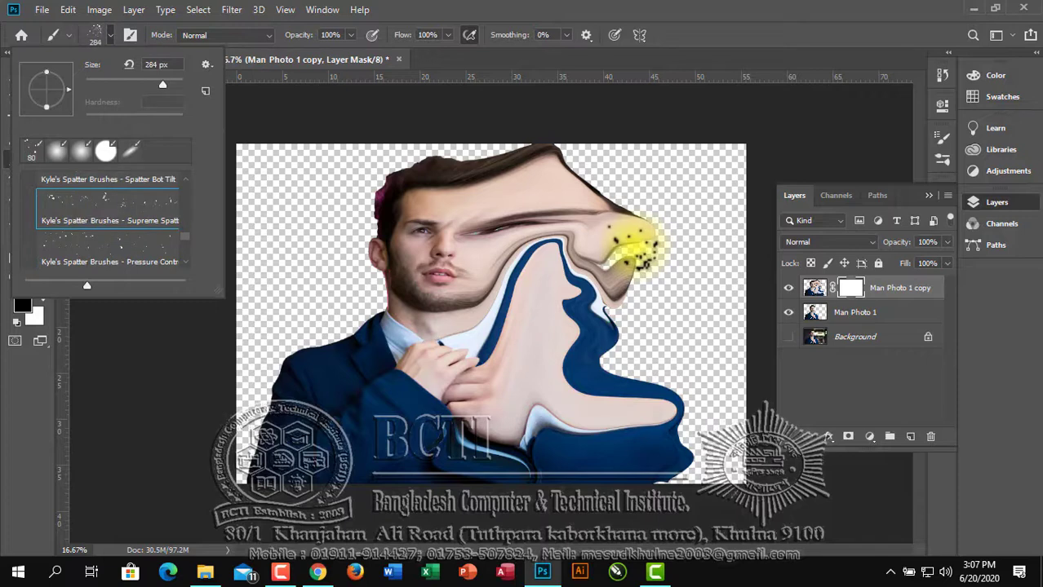
pyautogui.press('Return')
pyautogui.press(']')
pyautogui.press(']')
pyautogui.press(']')
pyautogui.press(']')
pyautogui.press(']')
pyautogui.press(']')
pyautogui.press(']')
pyautogui.press(']')
pyautogui.press(']')
pyautogui.press(']')
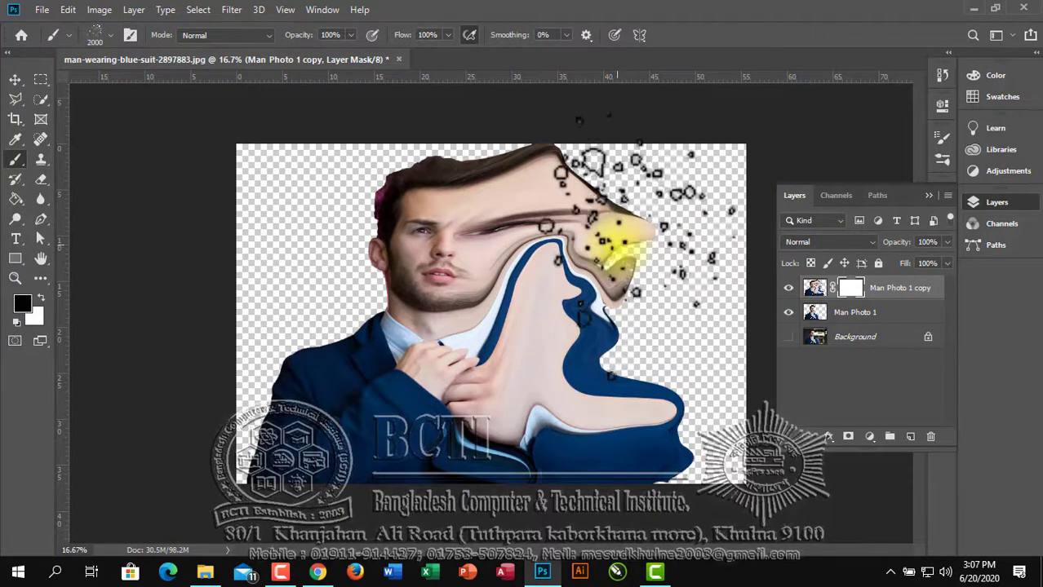
# Paint black spatter over the smeared face and suit on the Man Photo 1 copy mask, reducing the brush to 900 px for the lower area
pyautogui.moveTo(624, 186)
pyautogui.mouseDown()
pyautogui.moveTo(496, 221)
pyautogui.moveTo(551, 251)
pyautogui.moveTo(581, 350)
pyautogui.moveTo(524, 384)
pyautogui.moveTo(628, 420)
pyautogui.moveTo(589, 454)
pyautogui.moveTo(587, 436)
pyautogui.moveTo(624, 400)
pyautogui.moveTo(531, 304)
pyautogui.moveTo(454, 267)
pyautogui.moveTo(477, 232)
pyautogui.moveTo(449, 243)
pyautogui.moveTo(456, 223)
pyautogui.moveTo(440, 243)
pyautogui.moveTo(455, 295)
pyautogui.moveTo(454, 373)
pyautogui.moveTo(502, 469)
pyautogui.moveTo(652, 384)
pyautogui.moveTo(604, 322)
pyautogui.moveTo(634, 291)
pyautogui.moveTo(551, 292)
pyautogui.moveTo(625, 242)
pyautogui.moveTo(600, 229)
pyautogui.moveTo(671, 215)
pyautogui.moveTo(663, 233)
pyautogui.moveTo(640, 222)
pyautogui.moveTo(493, 122)
pyautogui.moveTo(516, 163)
pyautogui.moveTo(446, 204)
pyautogui.moveTo(431, 198)
pyautogui.moveTo(426, 261)
pyautogui.moveTo(442, 345)
pyautogui.moveTo(434, 433)
pyautogui.moveTo(502, 453)
pyautogui.moveTo(361, 442)
pyautogui.moveTo(408, 368)
pyautogui.moveTo(423, 279)
pyautogui.moveTo(414, 165)
pyautogui.moveTo(400, 400)
pyautogui.moveTo(374, 438)
pyautogui.moveTo(436, 469)
pyautogui.mouseUp()
pyautogui.press('[')
pyautogui.press('[')
pyautogui.press('[')
pyautogui.press('[')
pyautogui.press('[')
pyautogui.press('[')
pyautogui.press('[')
pyautogui.press('[')
pyautogui.press('[')
pyautogui.moveTo(575, 461)
pyautogui.mouseDown()
pyautogui.moveTo(620, 437)
pyautogui.moveTo(552, 400)
pyautogui.moveTo(598, 416)
pyautogui.moveTo(710, 400)
pyautogui.moveTo(688, 402)
pyautogui.moveTo(682, 453)
pyautogui.moveTo(648, 363)
pyautogui.moveTo(642, 274)
pyautogui.moveTo(652, 183)
pyautogui.moveTo(647, 200)
pyautogui.moveTo(672, 246)
pyautogui.moveTo(647, 281)
pyautogui.moveTo(639, 368)
pyautogui.moveTo(673, 400)
pyautogui.moveTo(690, 395)
pyautogui.moveTo(682, 469)
pyautogui.moveTo(693, 461)
pyautogui.moveTo(697, 404)
pyautogui.moveTo(685, 457)
pyautogui.moveTo(649, 369)
pyautogui.moveTo(643, 267)
pyautogui.moveTo(656, 222)
pyautogui.moveTo(614, 189)
pyautogui.moveTo(558, 196)
pyautogui.moveTo(544, 221)
pyautogui.moveTo(533, 216)
pyautogui.moveTo(539, 253)
pyautogui.moveTo(546, 237)
pyautogui.moveTo(591, 245)
pyautogui.moveTo(559, 314)
pyautogui.moveTo(555, 359)
pyautogui.moveTo(616, 380)
pyautogui.moveTo(734, 355)
pyautogui.mouseUp()
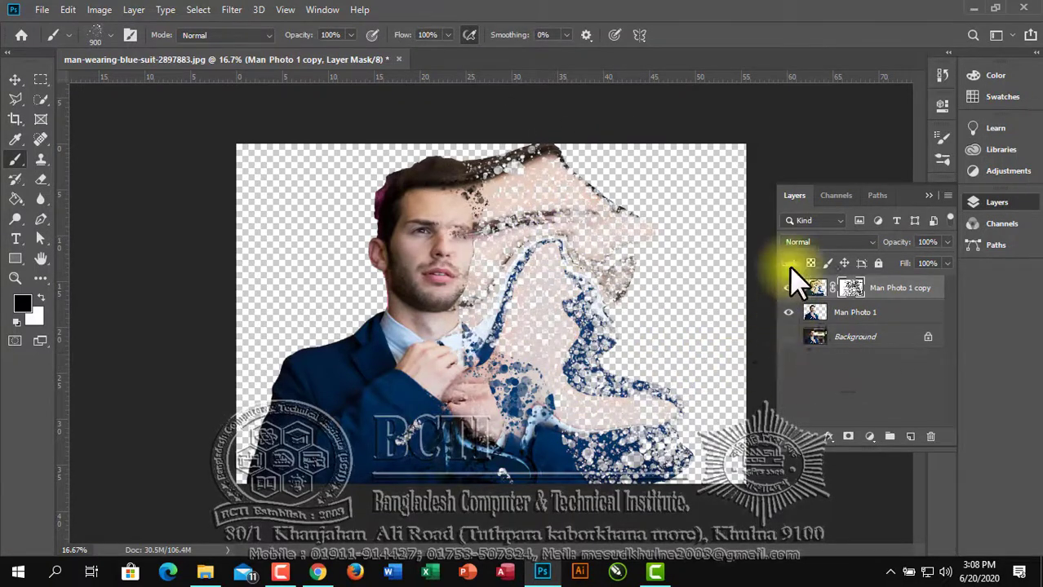
# Add a white layer mask to the Man Photo 1 layer
pyautogui.click(857, 325)
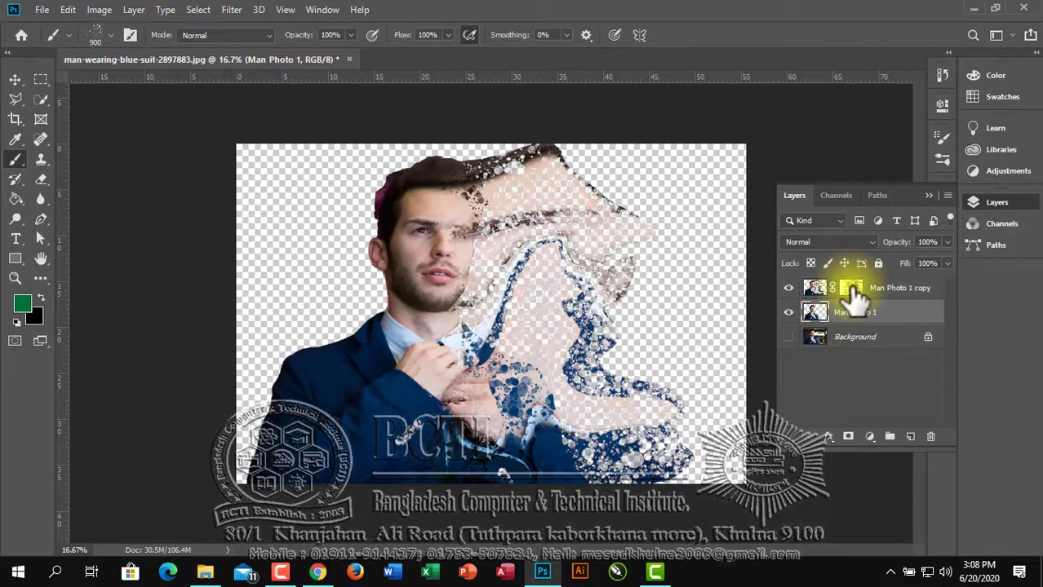
pyautogui.click(852, 291)
pyautogui.click(851, 325)
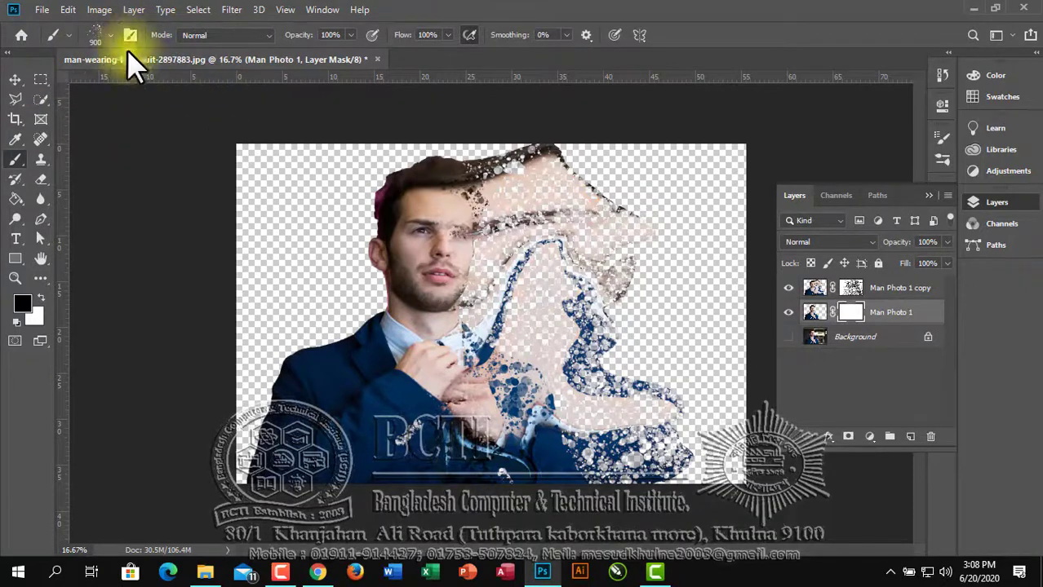
# Choose the soft round brush with 0% hardness and reduce its size to 250 px
pyautogui.click(96, 36)
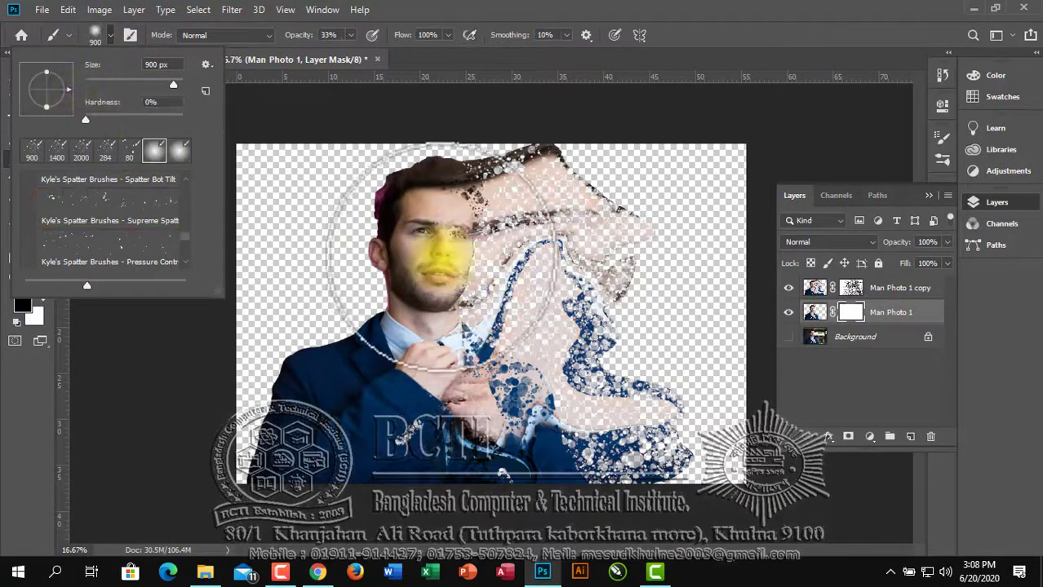
pyautogui.keyDown('ctrl'); pyautogui.click(478, 275); pyautogui.keyUp('ctrl')
pyautogui.keyDown('ctrl'); pyautogui.click(463, 272); pyautogui.keyUp('ctrl')
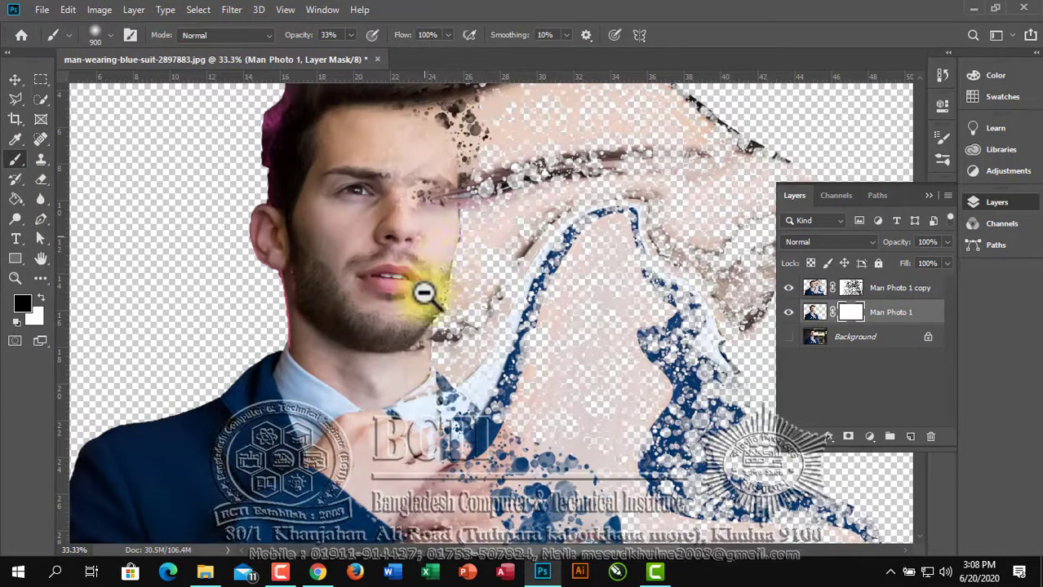
pyautogui.moveTo(422, 210); pyautogui.dragTo(430, 344)
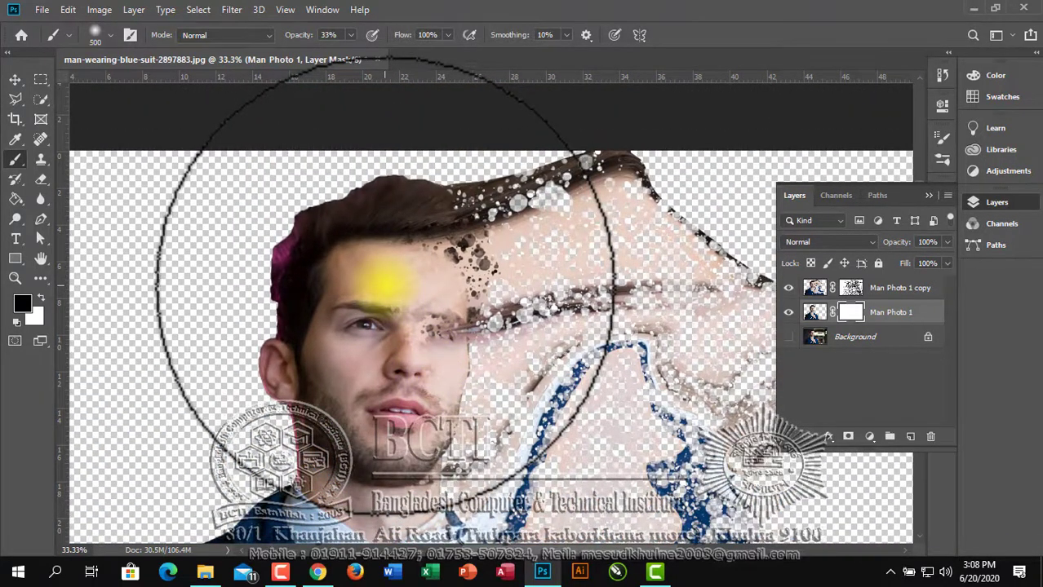
pyautogui.press('[')
pyautogui.press('[')
pyautogui.press('[')
# Paint on the Man Photo 1 mask along the man's dispersing side at 33% opacity and 54% flow, and show the Background layer
pyautogui.click(947, 242)
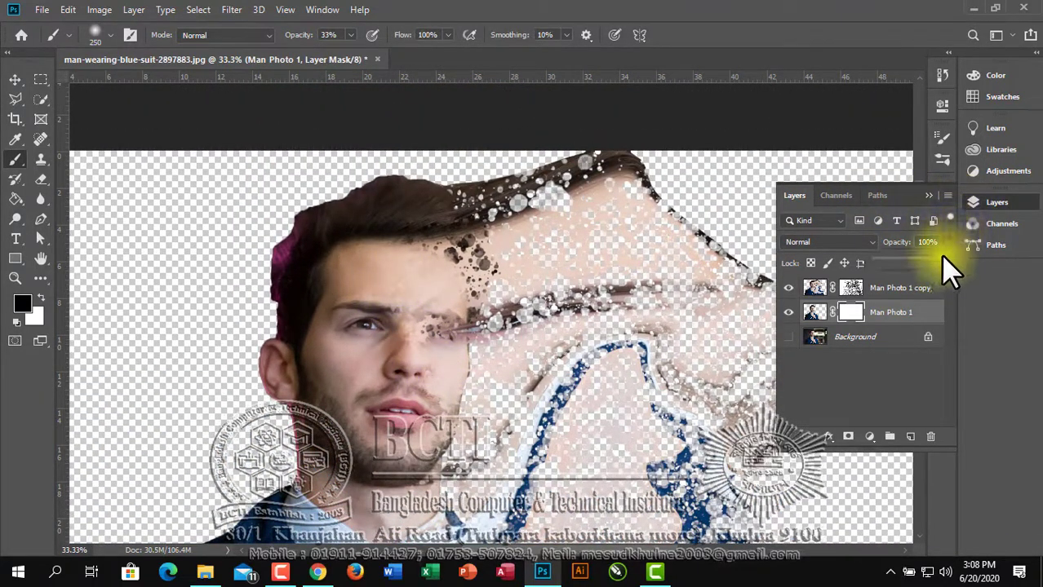
pyautogui.moveTo(943, 259); pyautogui.dragTo(931, 263)
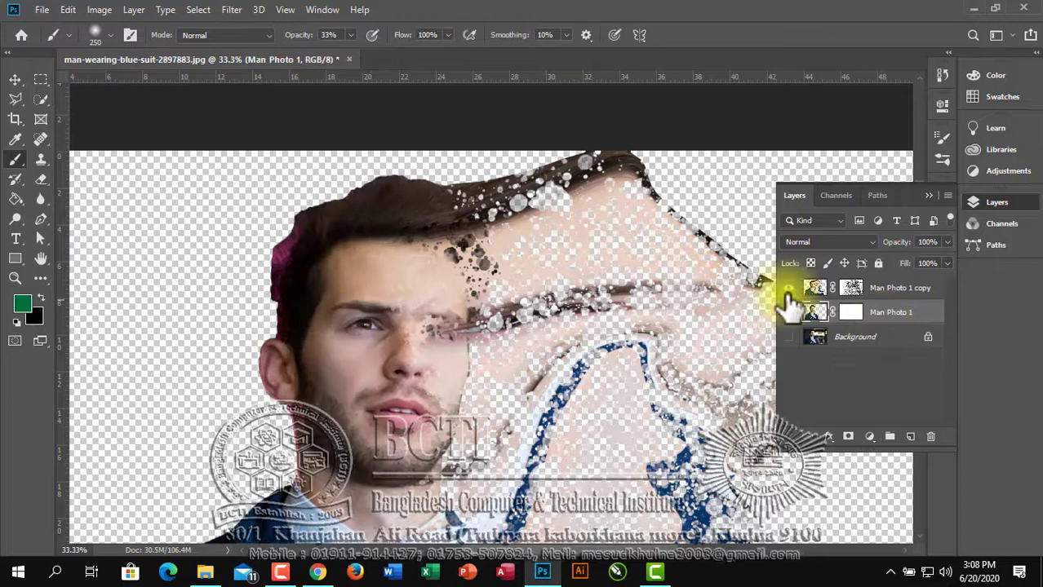
pyautogui.click(851, 313)
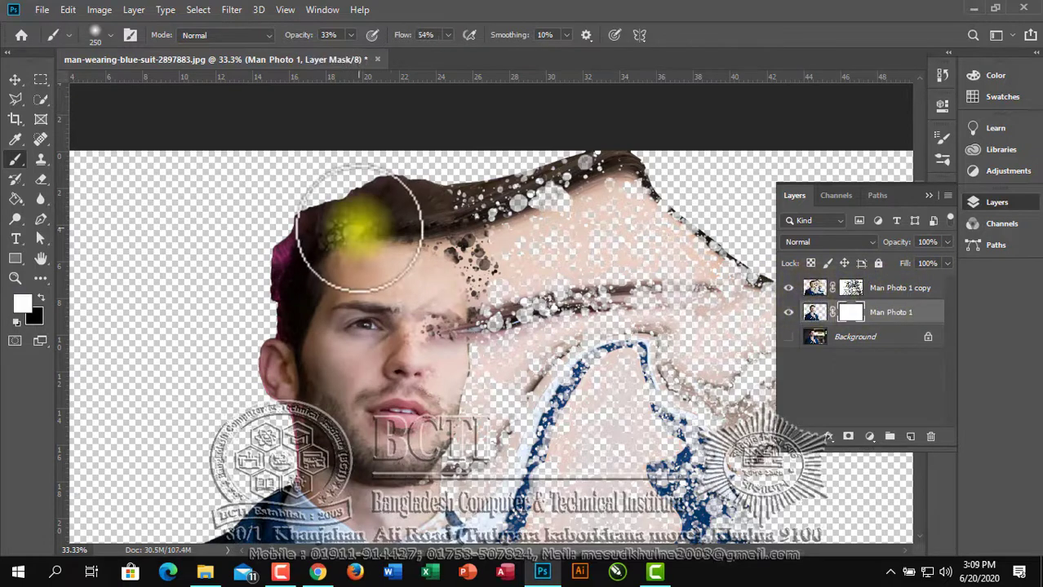
pyautogui.moveTo(370, 228)
pyautogui.mouseDown()
pyautogui.moveTo(344, 196)
pyautogui.moveTo(340, 280)
pyautogui.moveTo(386, 257)
pyautogui.moveTo(402, 302)
pyautogui.moveTo(407, 420)
pyautogui.moveTo(420, 447)
pyautogui.moveTo(402, 449)
pyautogui.moveTo(410, 284)
pyautogui.moveTo(421, 261)
pyautogui.moveTo(412, 254)
pyautogui.moveTo(407, 271)
pyautogui.moveTo(416, 259)
pyautogui.moveTo(411, 468)
pyautogui.moveTo(409, 339)
pyautogui.moveTo(399, 410)
pyautogui.moveTo(420, 433)
pyautogui.moveTo(405, 382)
pyautogui.moveTo(404, 293)
pyautogui.moveTo(393, 348)
pyautogui.moveTo(395, 415)
pyautogui.moveTo(420, 276)
pyautogui.moveTo(735, 367)
pyautogui.mouseUp()
pyautogui.press('x')
pyautogui.click(788, 336)
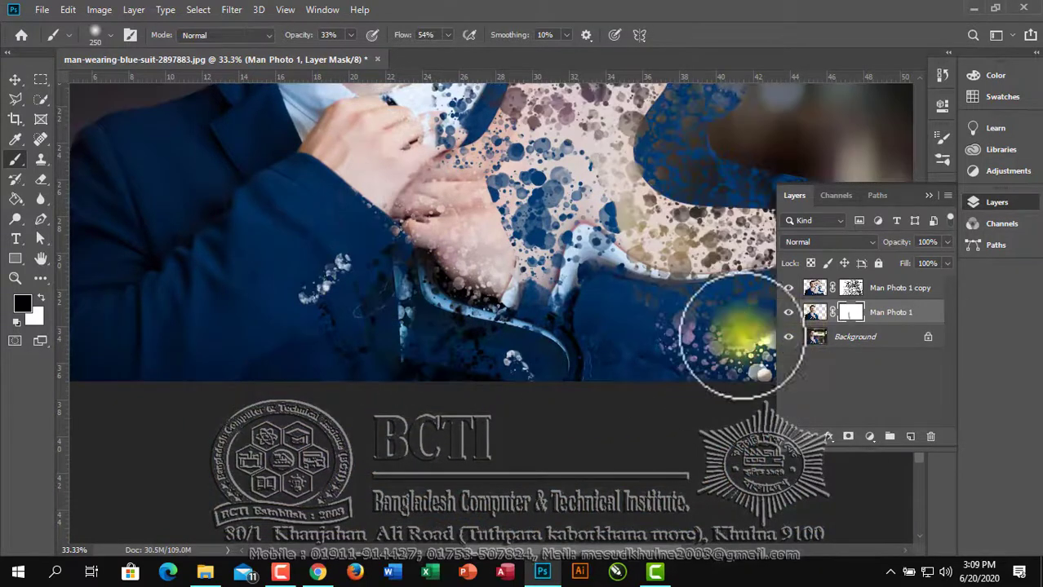
# Clear the stray spatter from the face, hands and jacket sleeve by painting black softly on the Man Photo 1 copy mask
pyautogui.keyDown('alt'); pyautogui.click(614, 295); pyautogui.keyUp('alt')
pyautogui.keyDown('alt'); pyautogui.click(435, 283); pyautogui.keyUp('alt')
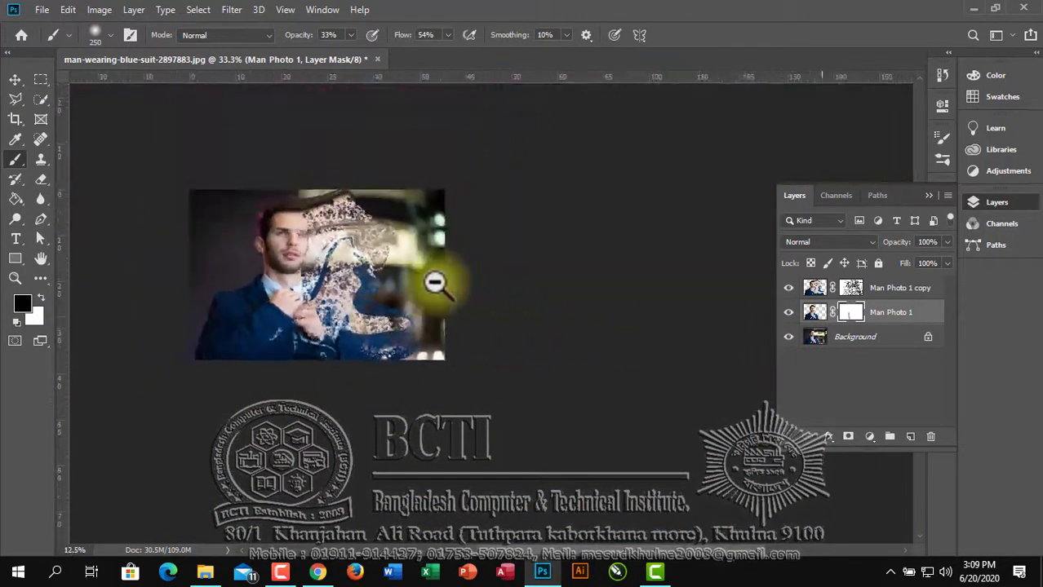
pyautogui.keyDown('ctrl'); pyautogui.click(344, 279); pyautogui.keyUp('ctrl')
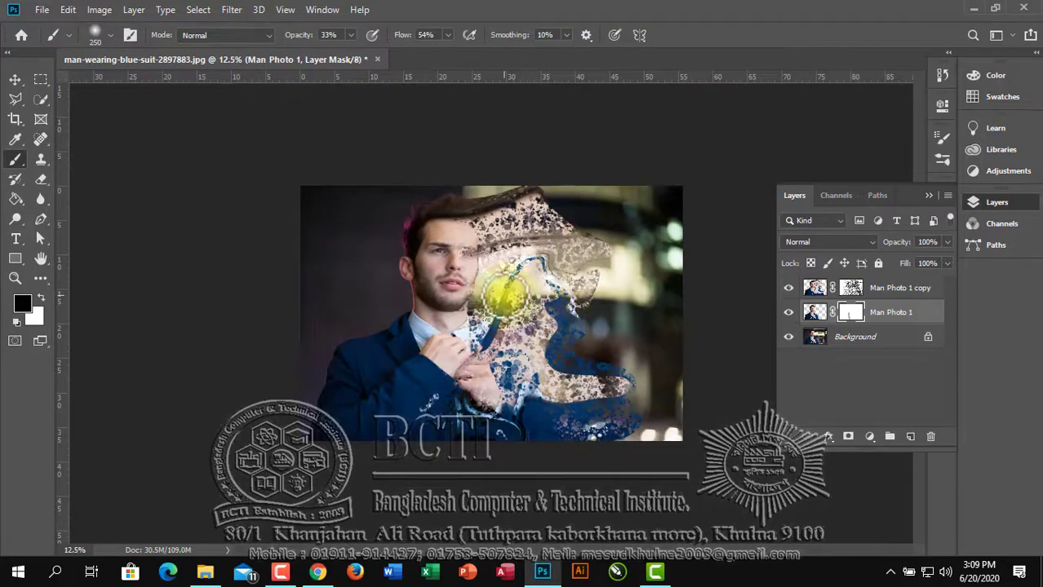
pyautogui.keyDown('ctrl'); pyautogui.click(474, 284); pyautogui.keyUp('ctrl')
pyautogui.keyDown('ctrl'); pyautogui.click(431, 239); pyautogui.keyUp('ctrl')
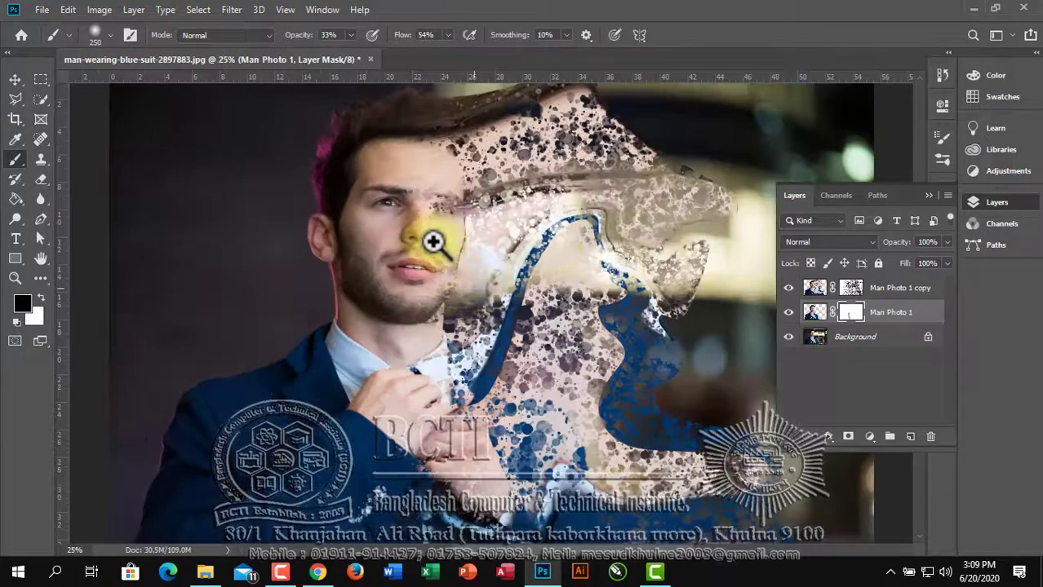
pyautogui.keyDown('ctrl'); pyautogui.click(445, 321); pyautogui.keyUp('ctrl')
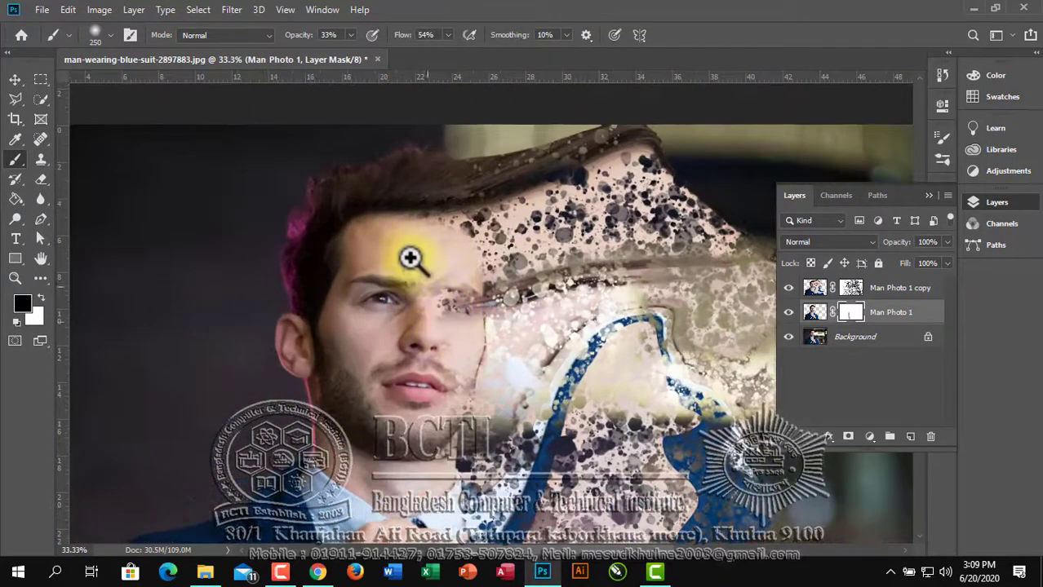
pyautogui.click(852, 288)
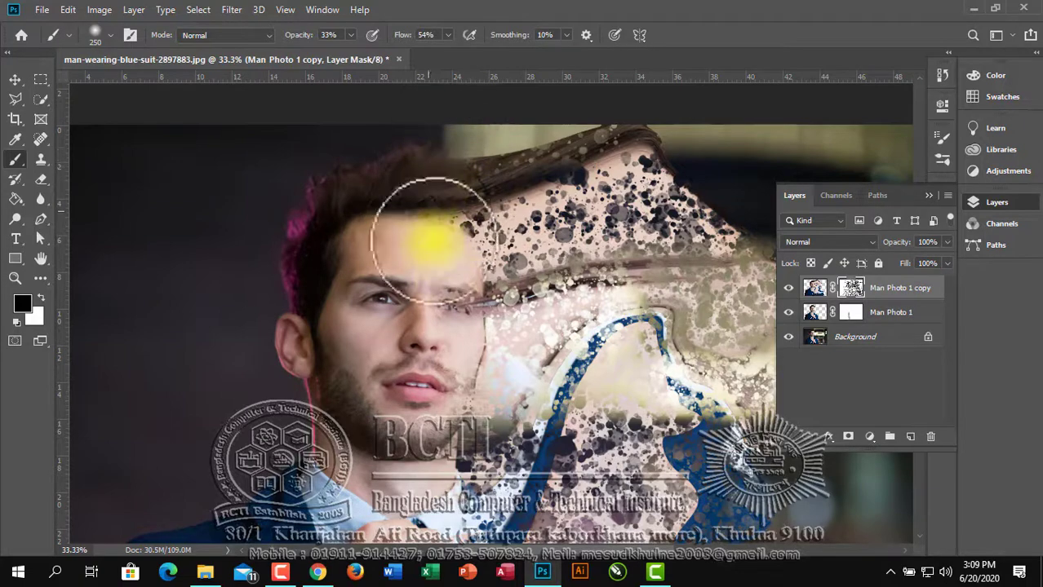
pyautogui.moveTo(443, 268); pyautogui.dragTo(431, 222)
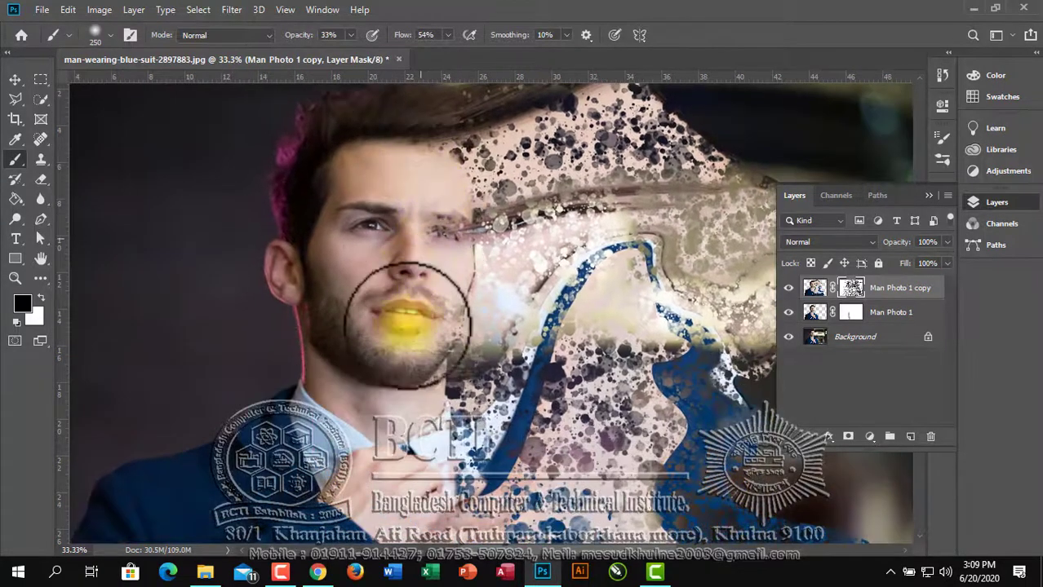
pyautogui.moveTo(396, 355); pyautogui.dragTo(395, 180)
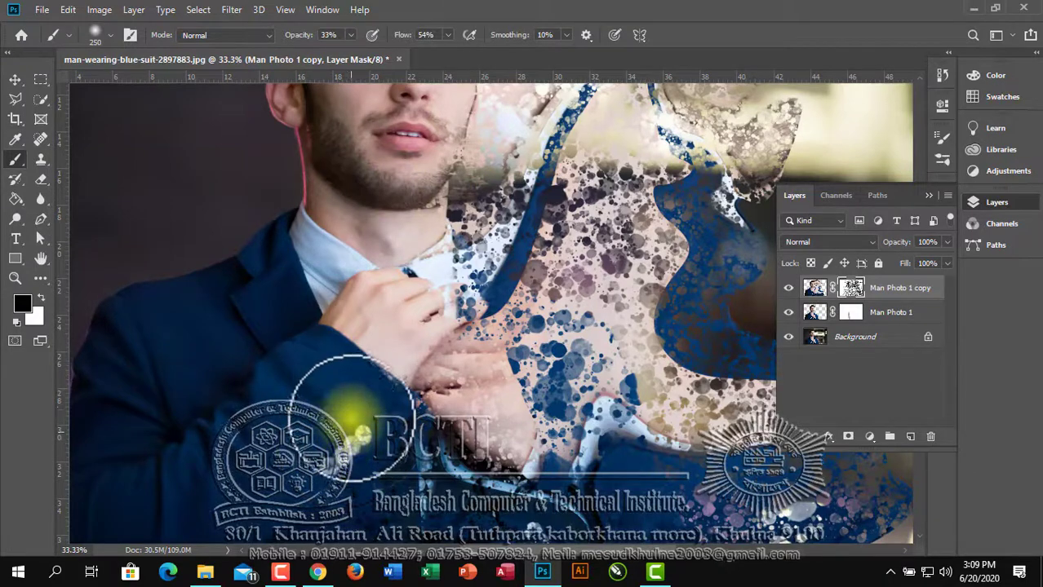
pyautogui.moveTo(357, 368); pyautogui.dragTo(380, 212)
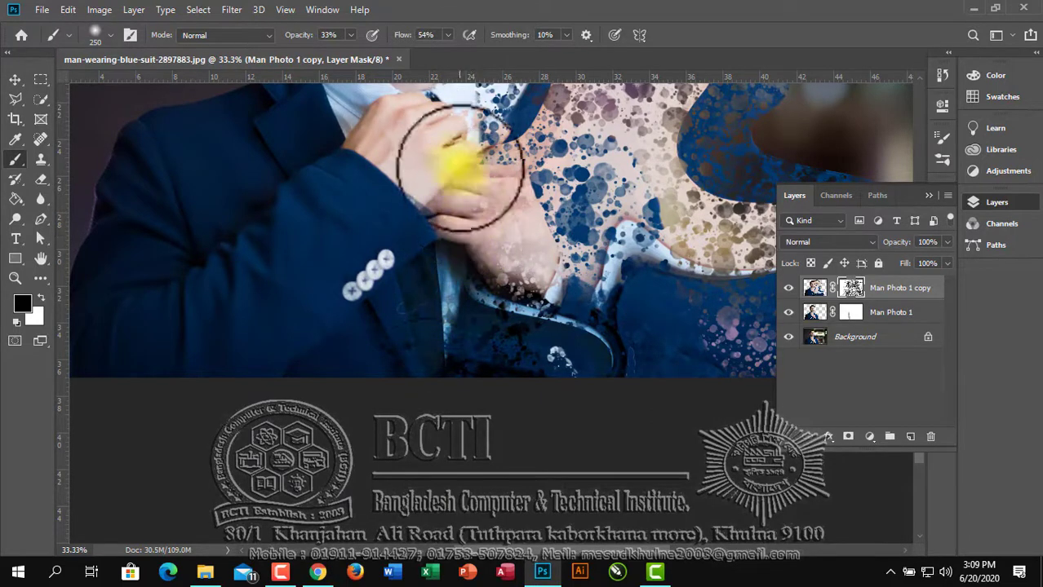
# Enlarge the soft brush to 400 px and continue clearing the Man Photo 1 copy mask over the hands, jacket and face
pyautogui.press(']')
pyautogui.press(']')
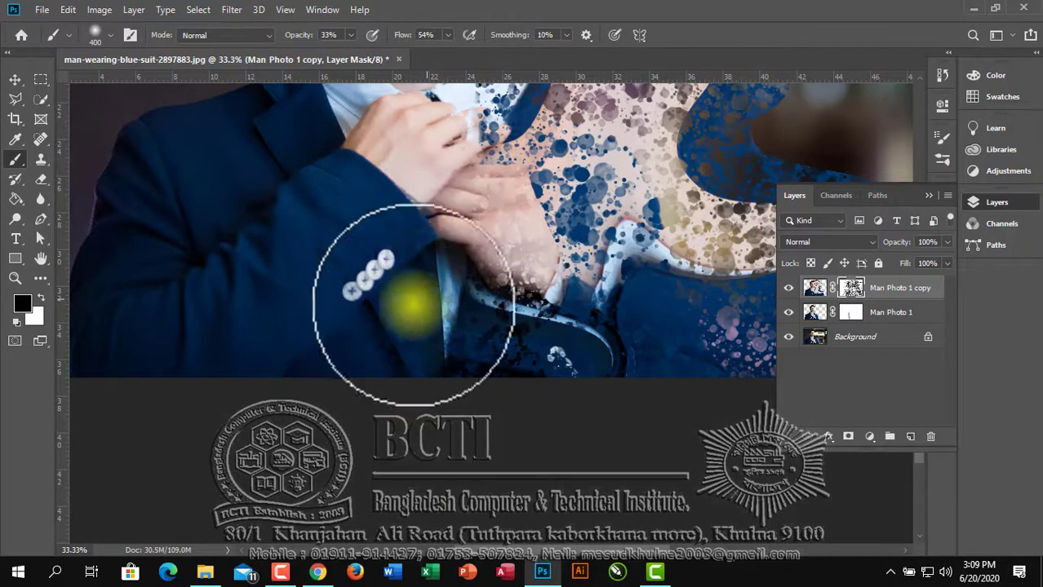
pyautogui.moveTo(465, 139); pyautogui.dragTo(589, 206)
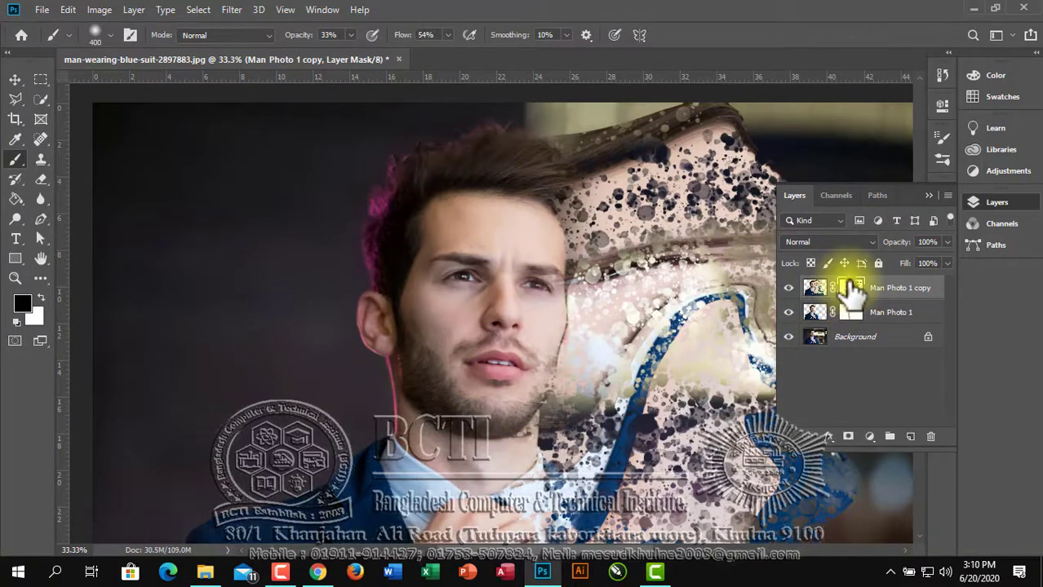
# Switch the brush back to the Supreme Spatter preset of Kyle's Spatter Brushes at 284 px for the Man Photo 1 copy mask
pyautogui.rightClick(14, 156)
pyautogui.click(16, 158)
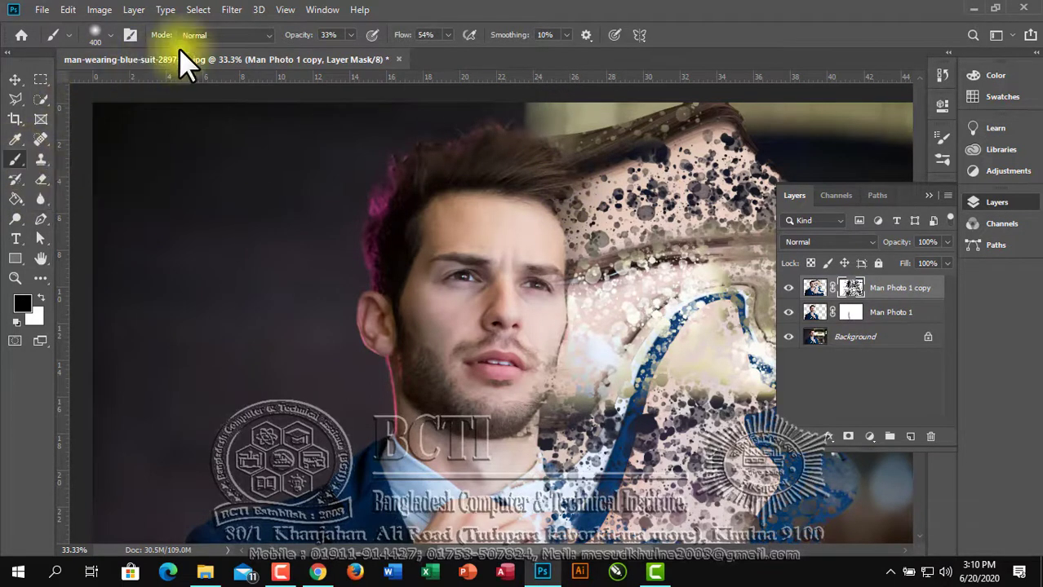
pyautogui.click(95, 36)
pyautogui.click(105, 206)
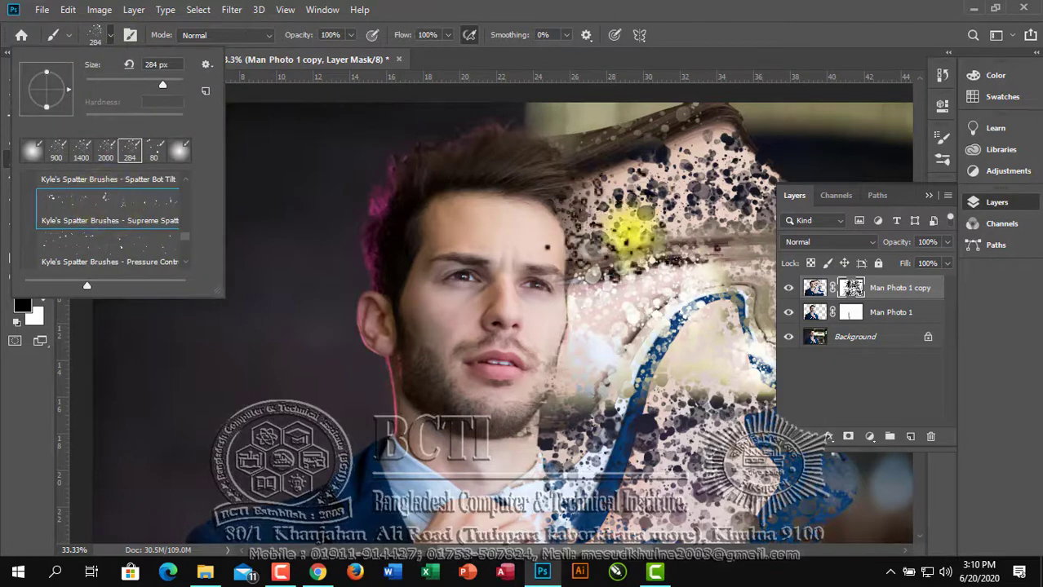
pyautogui.press('Return')
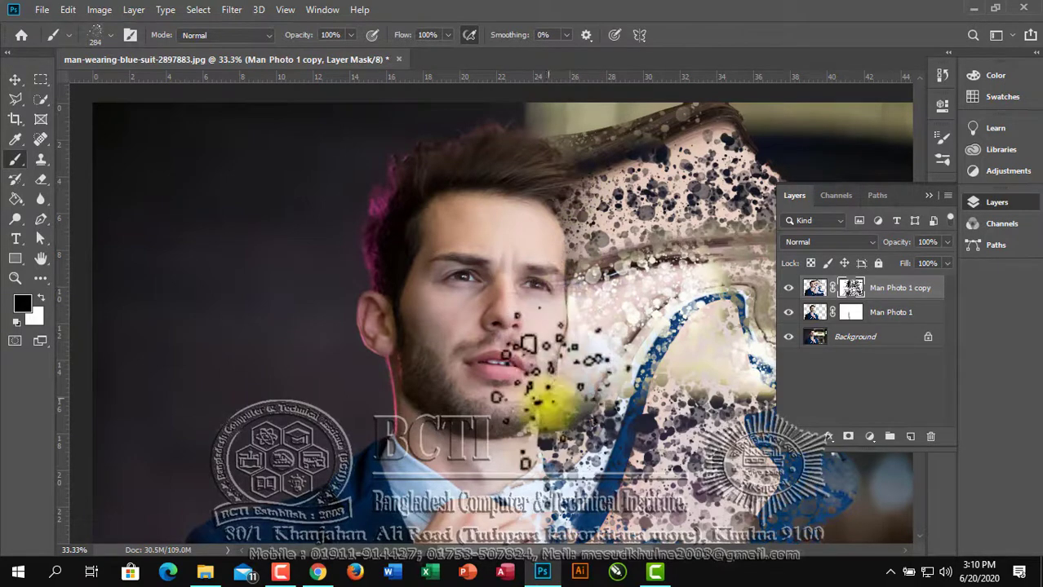
pyautogui.scroll(-5, 531, 343)
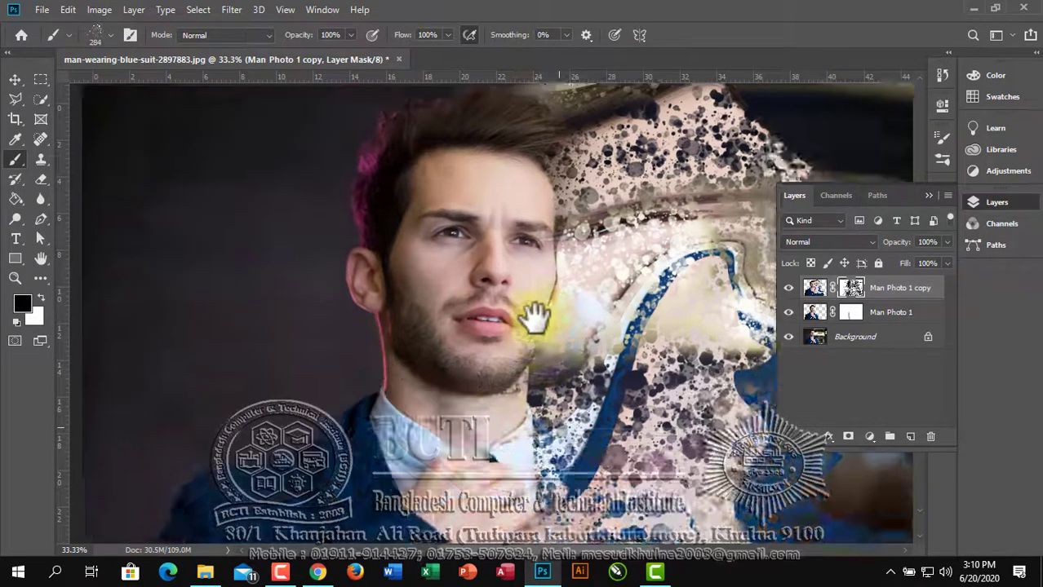
pyautogui.scroll(-4, 527, 368)
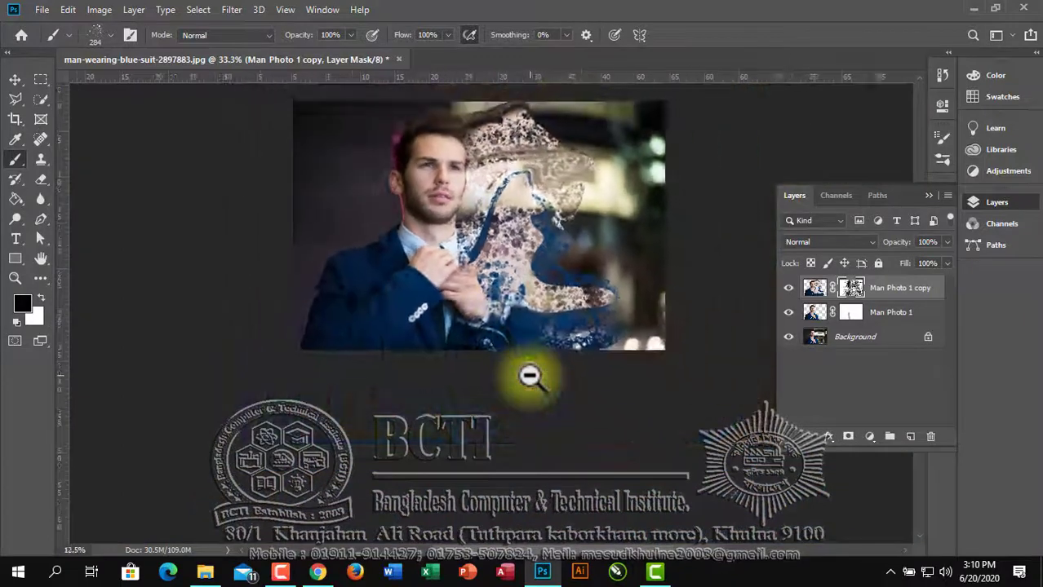